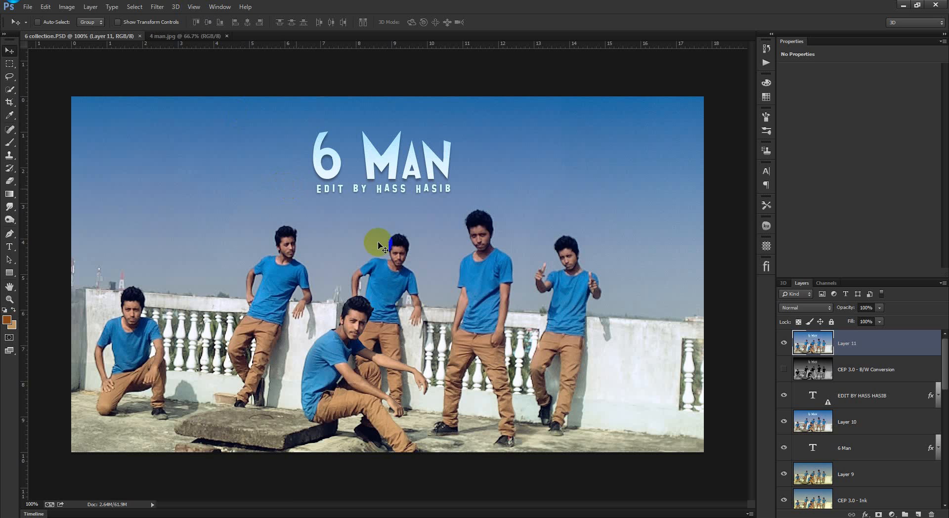
Examine the finished composites 6 collection.PSD and 4 man.jpg, comparing the repeated figures in each
key("ctrl+plus")
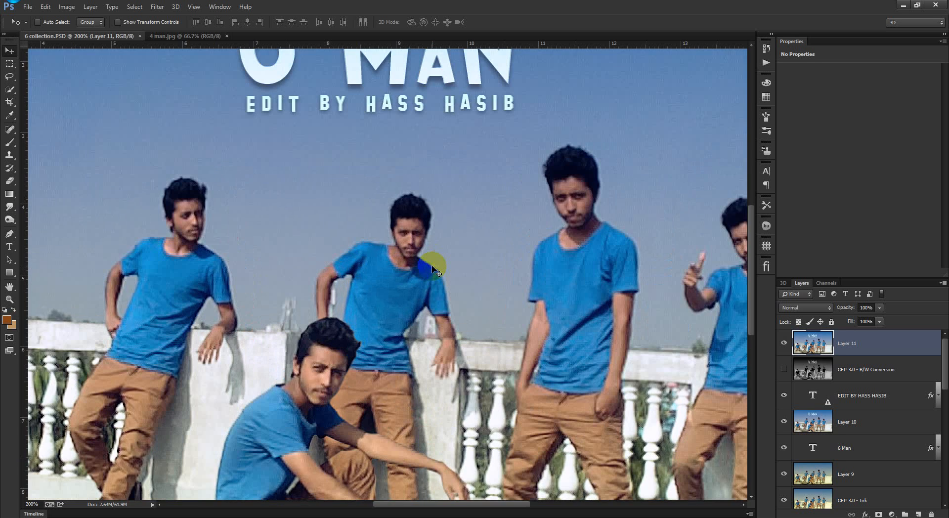
key("ctrl+minus")
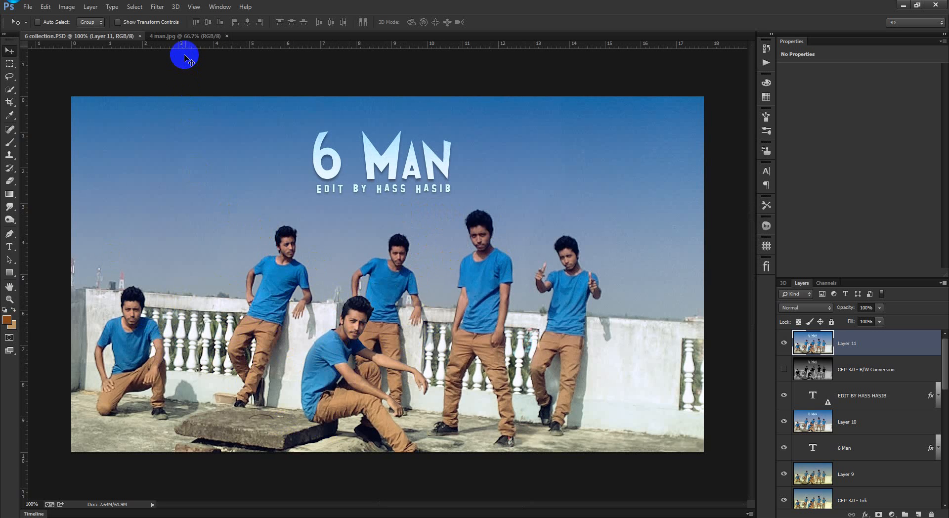
left_click(180, 36)
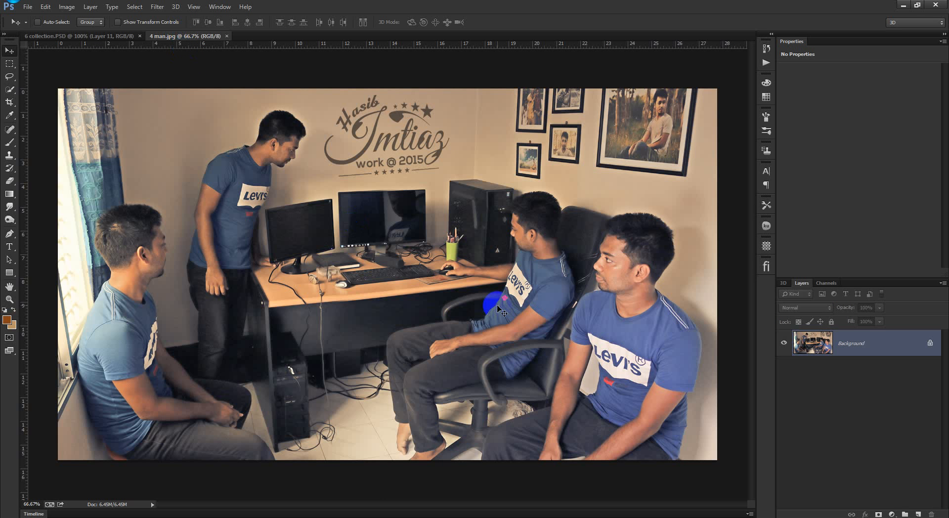
key("ctrl+minus")
key("ctrl+plus")
key("ctrl+minus")
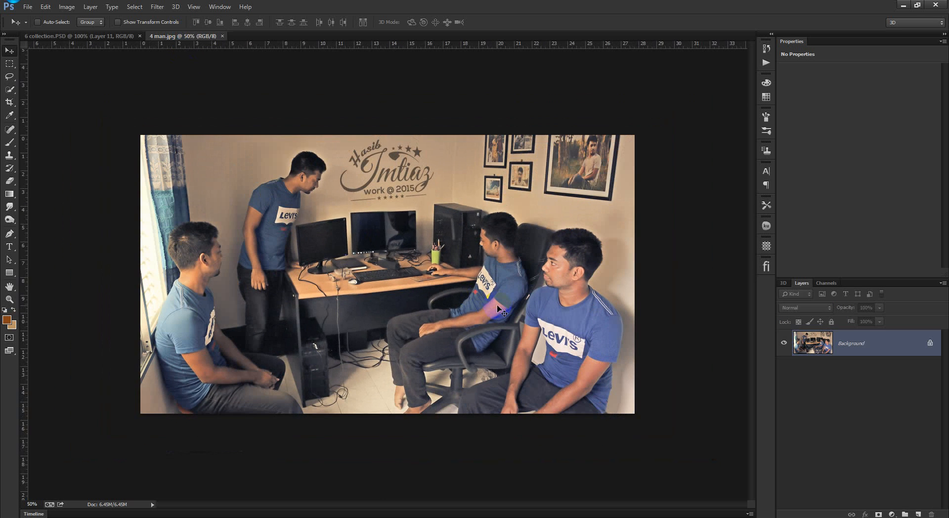
key("ctrl+plus")
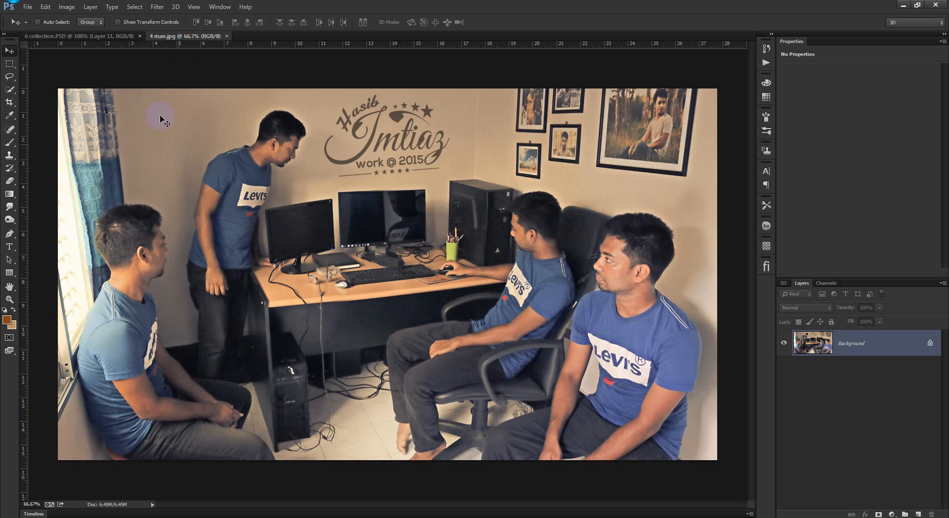
left_click(122, 37)
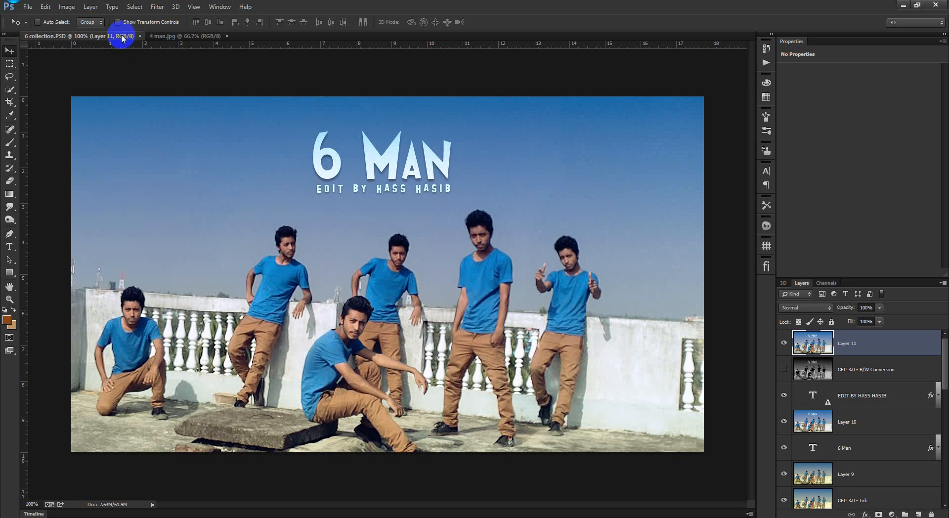
left_click(217, 39)
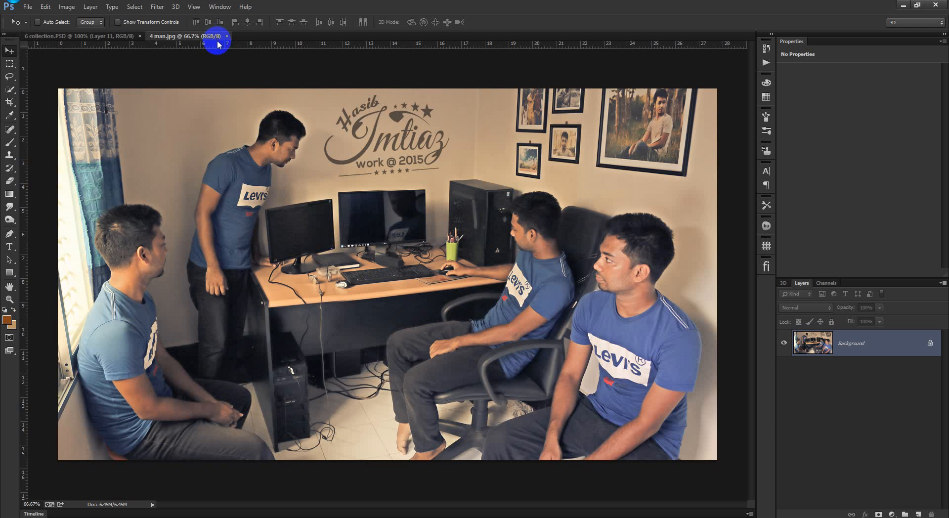
left_click(109, 37)
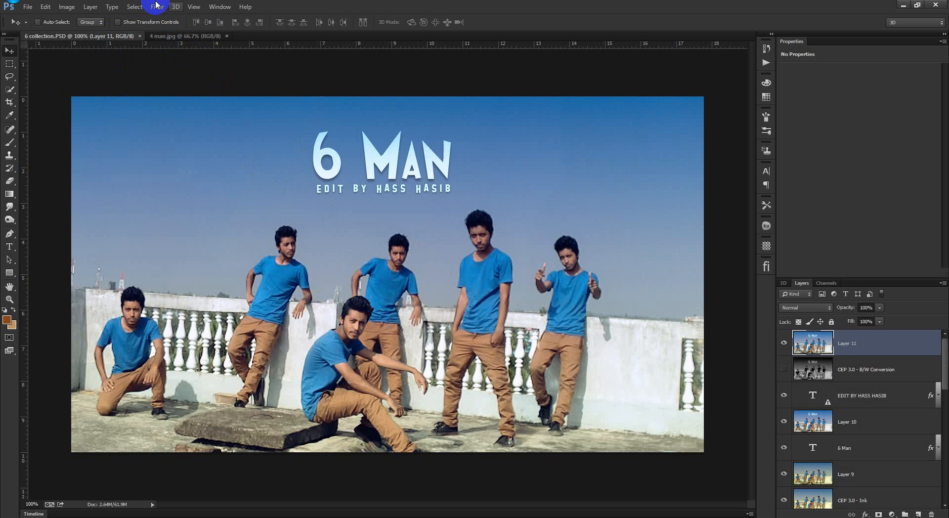
Switch to File Explorer and look through the rooftop source photos in the 6 man folder, starting from FILE0726.JPG
mouse_move(130, 1)
left_click(196, 72)
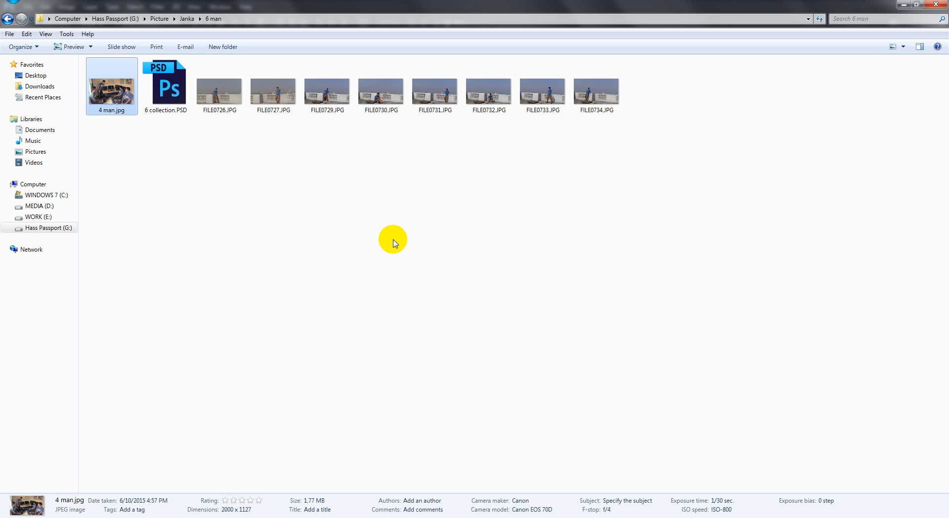
double_click(228, 106)
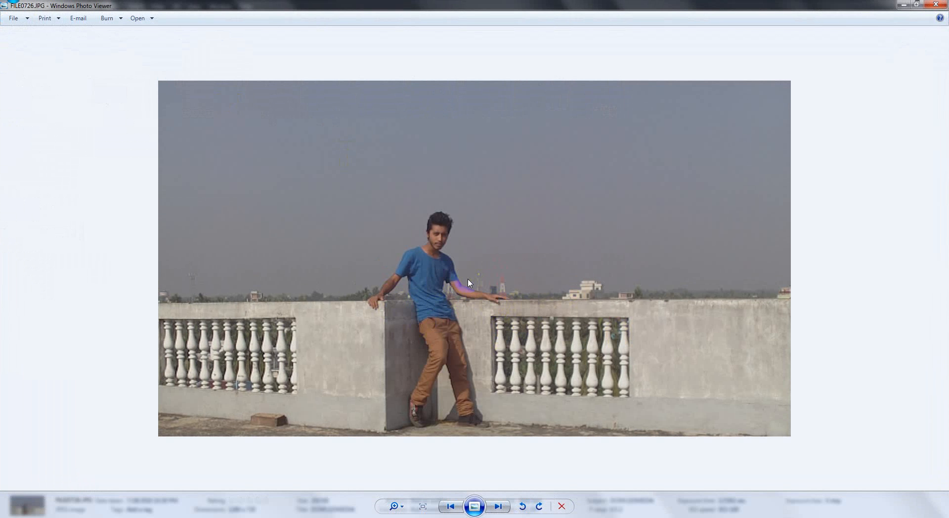
key("Right")
key("Right")
key("Right")
key("Right")
key("Right")
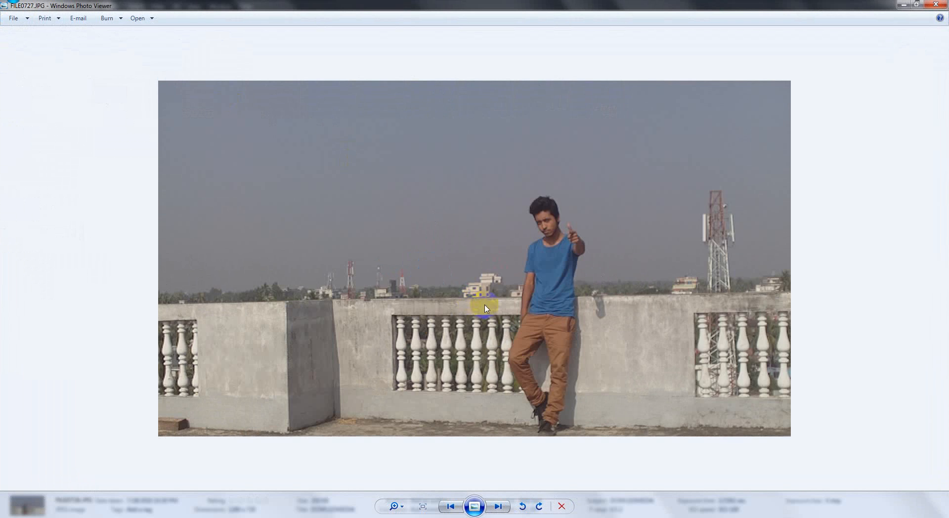
key("Right")
key("Left")
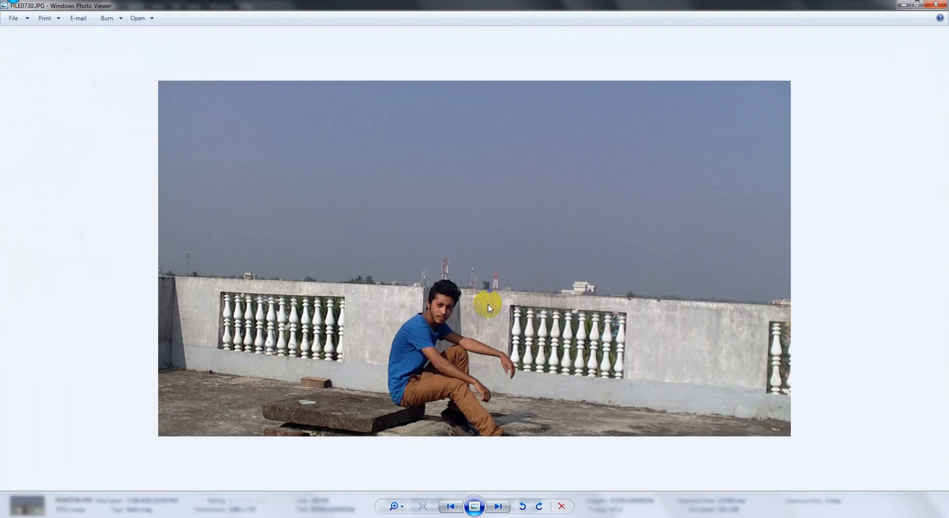
key("Right")
key("Right")
key("Right")
key("Left")
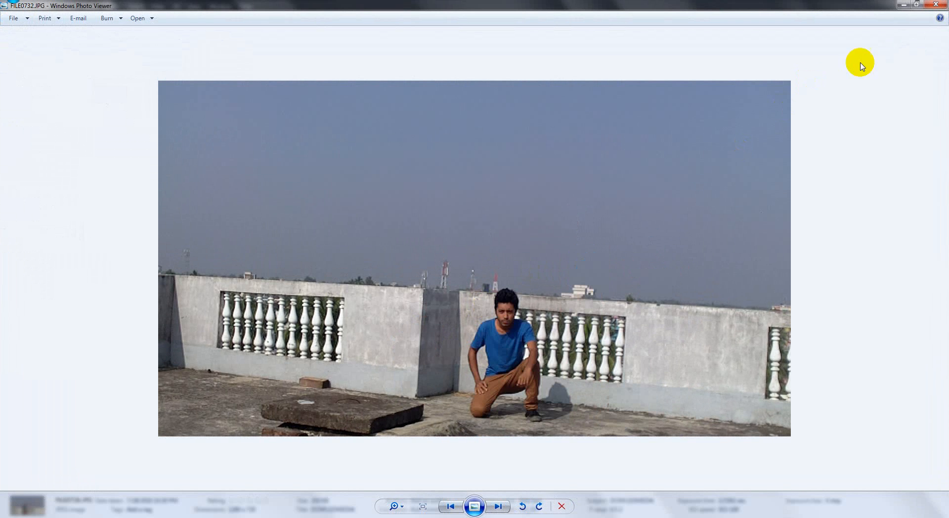
left_click(935, 4)
Permanently delete FILE0726.JPG and FILE0727.JPG from the 6 man folder
left_click_drag(289, 121, 223, 98)
key("shift+Delete")
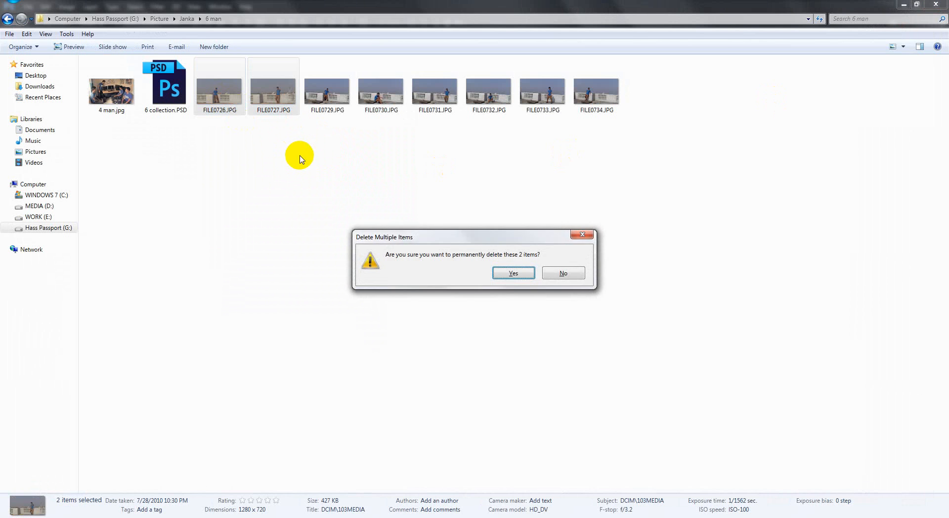
key("Return")
Look through the remaining rooftop photos from FILE0729.JPG to FILE0734.JPG, closing the viewer at the end
double_click(229, 99)
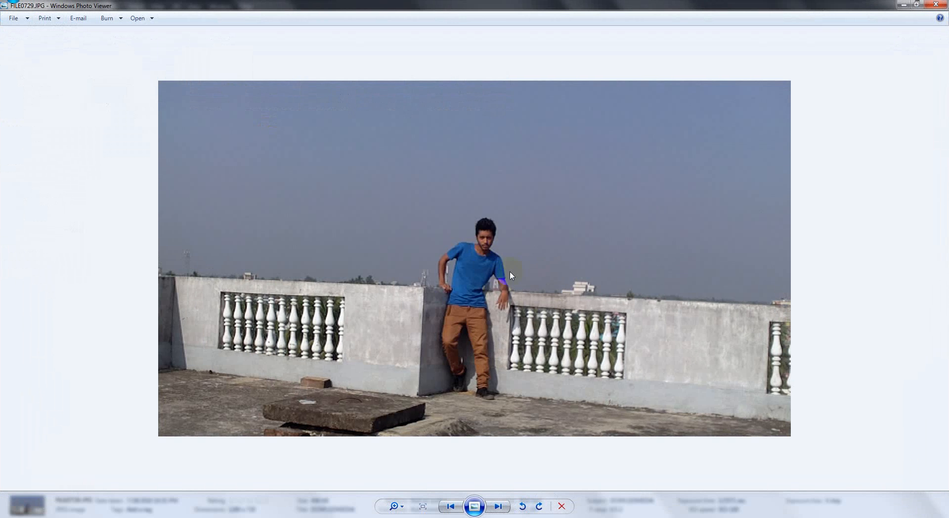
key("Right")
key("Right")
key("Right")
key("Right")
key("Right")
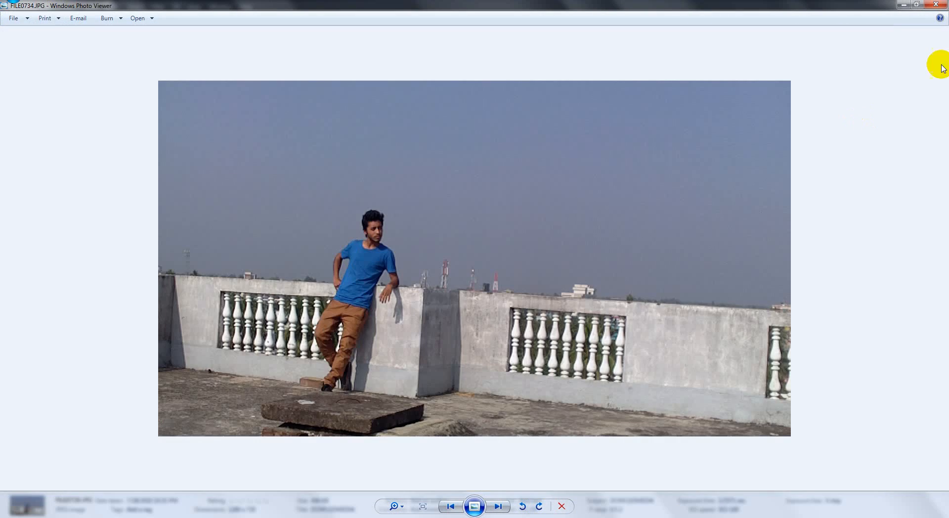
left_click(936, 4)
View 4 man.jpg in the photo viewer and minimize the open windows to reach the desktop
double_click(120, 99)
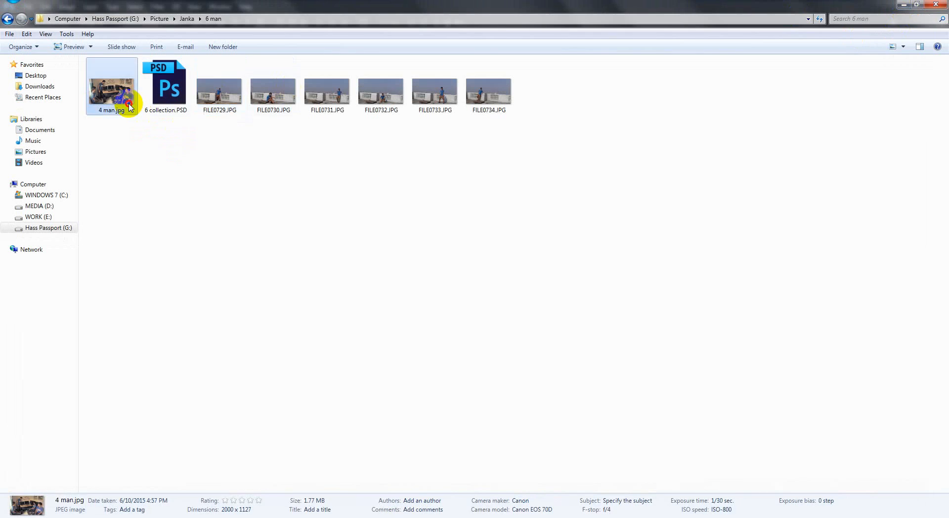
left_click(905, 9)
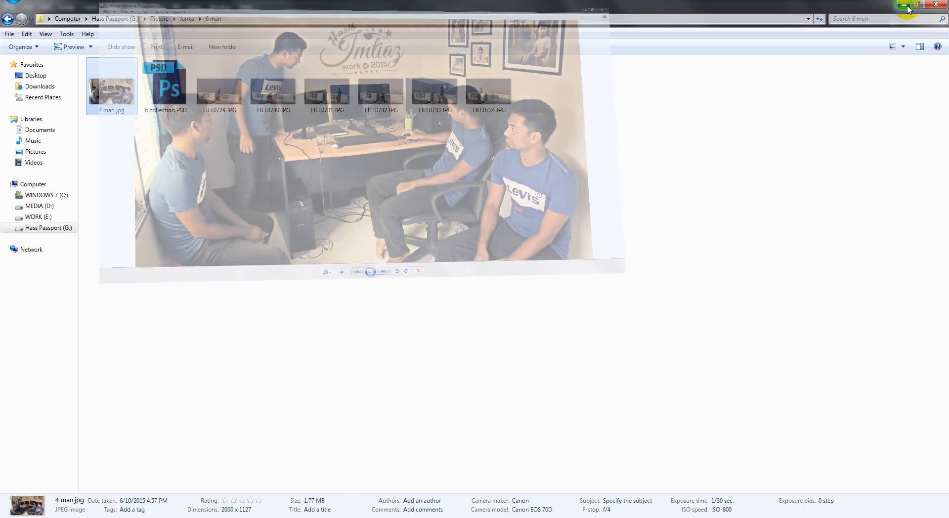
left_click(904, 5)
left_click(904, 5)
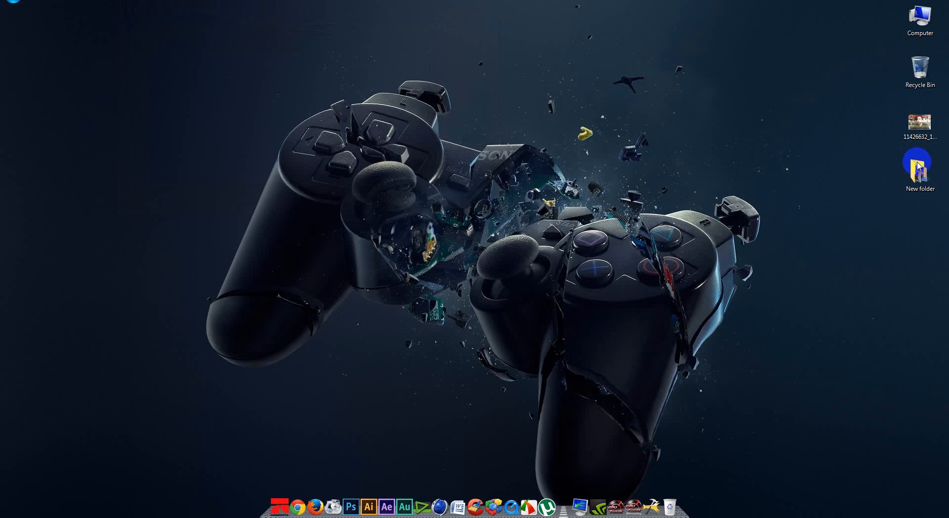
Open New folder from the desktop in a maximized window and permanently delete IMG_3383.JPG
double_click(920, 173)
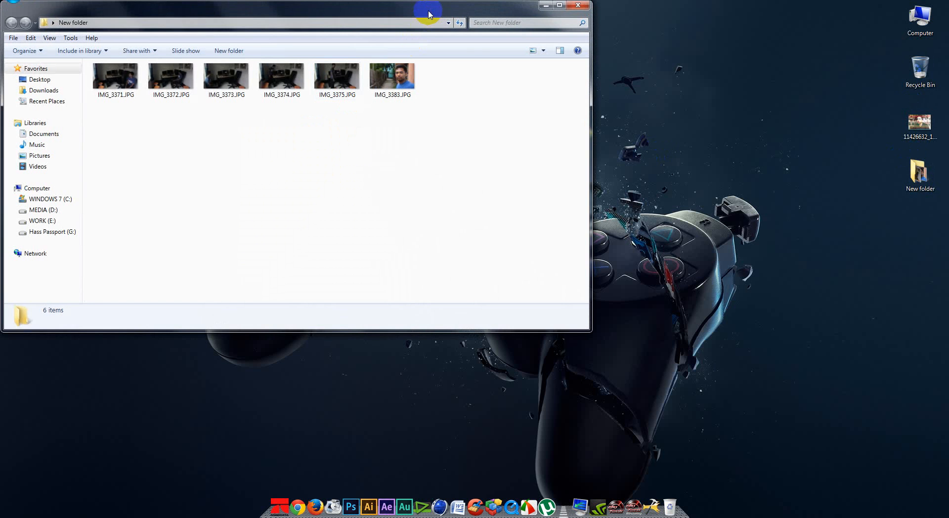
double_click(425, 9)
left_click(388, 87)
key("Delete")
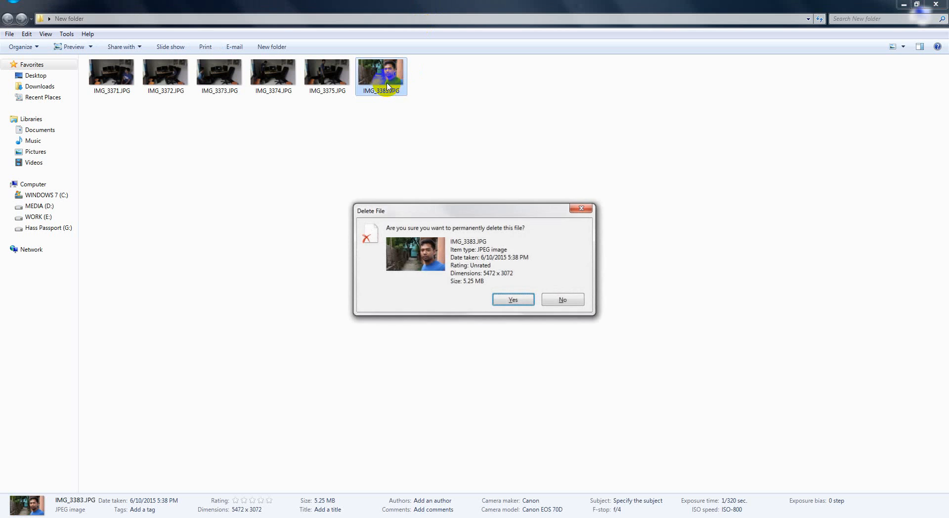
key("Return")
Compare the office source photos IMG_3371.JPG to IMG_3374.JPG in the photo viewer, then close it
double_click(111, 74)
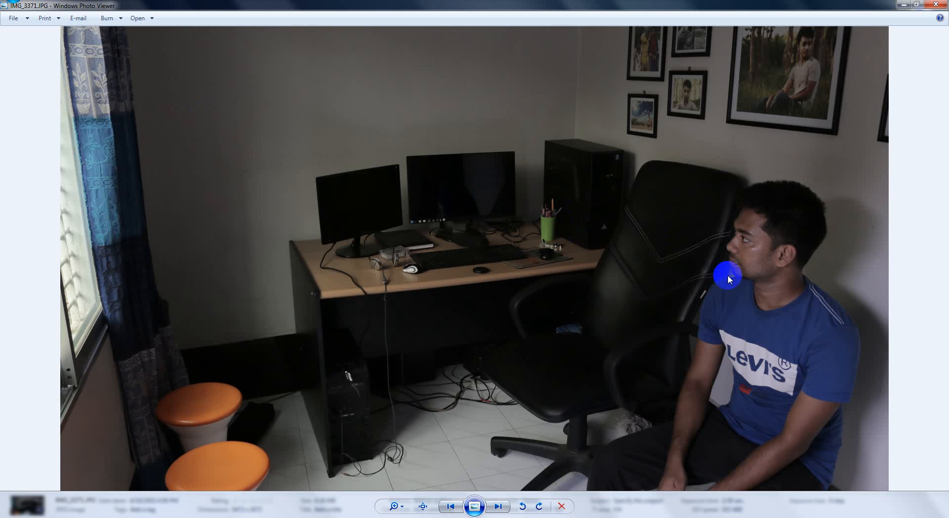
key("Right")
key("Right")
key("Right")
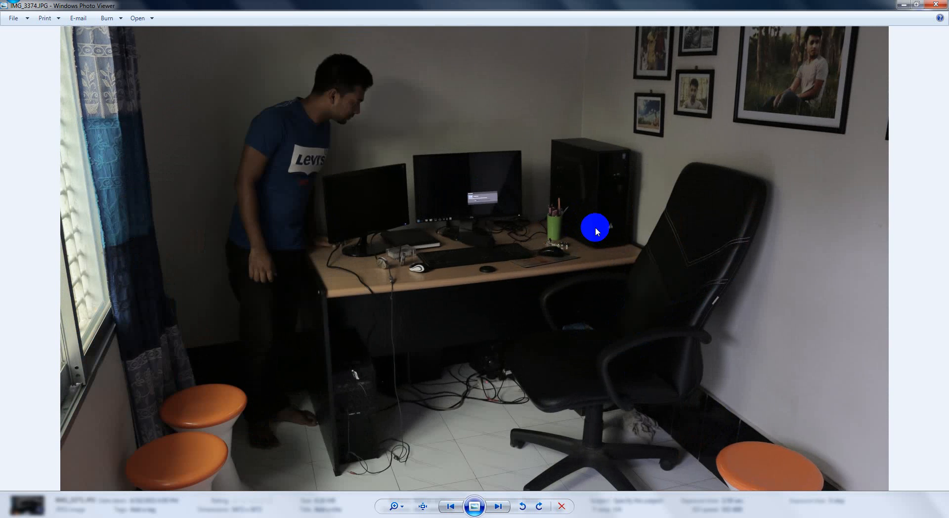
key("Left")
key("Left")
key("Left")
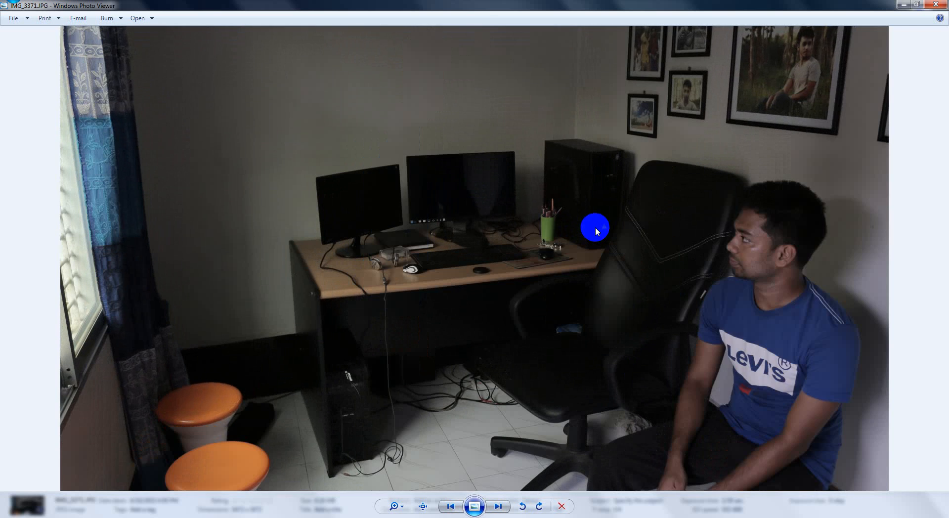
key("Right")
key("Right")
key("Right")
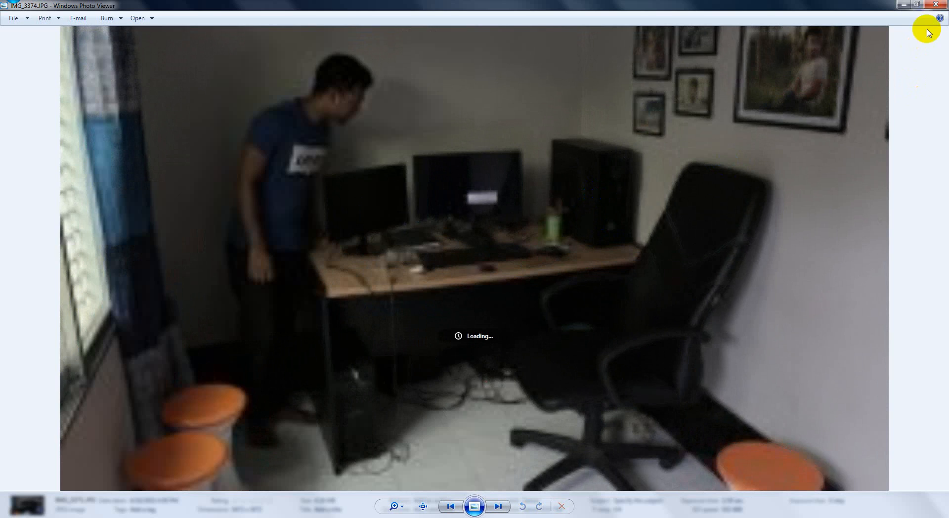
left_click(935, 4)
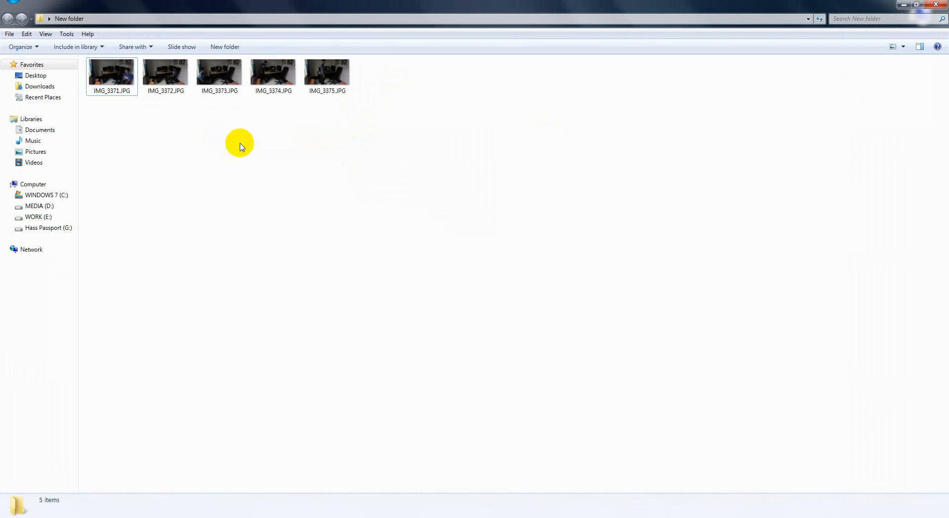
Switch to Photoshop and close both 6 collection.PSD and 4 man.jpg
left_click(180, 7)
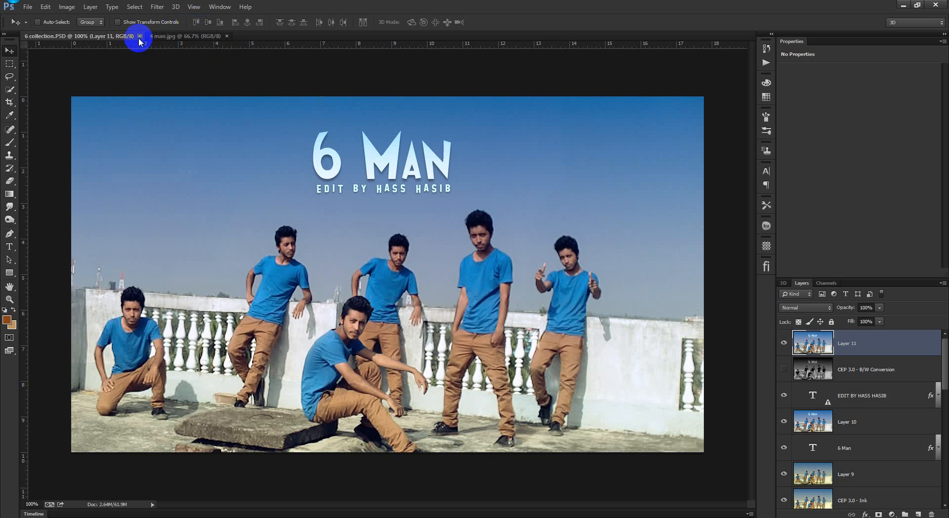
left_click(140, 36)
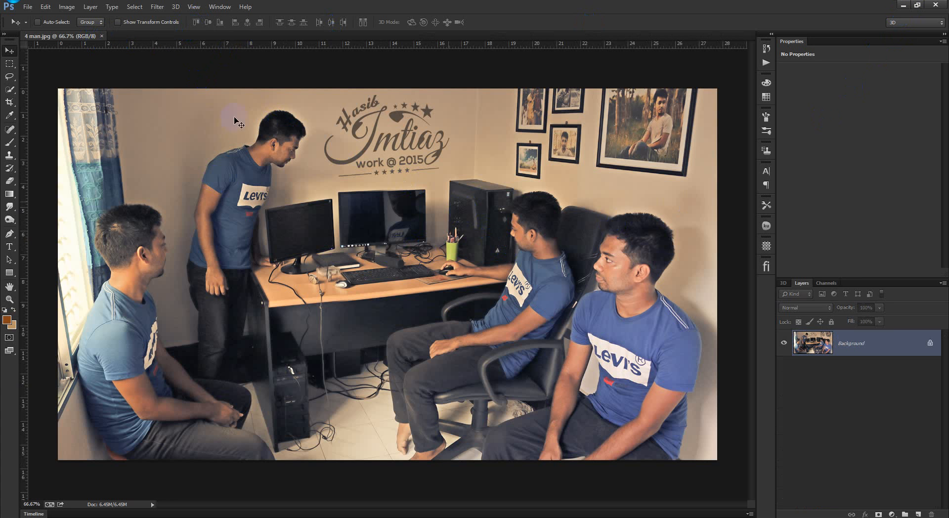
left_click(102, 36)
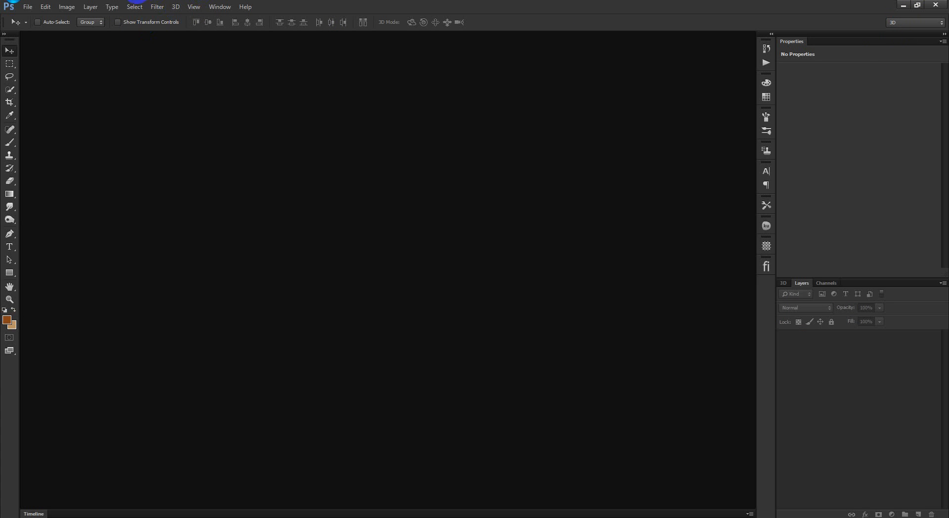
Return to New folder in File Explorer and review the man's pose in each photo from IMG_3371.JPG to IMG_3375.JPG
mouse_move(159, 10)
left_click(259, 53)
double_click(127, 78)
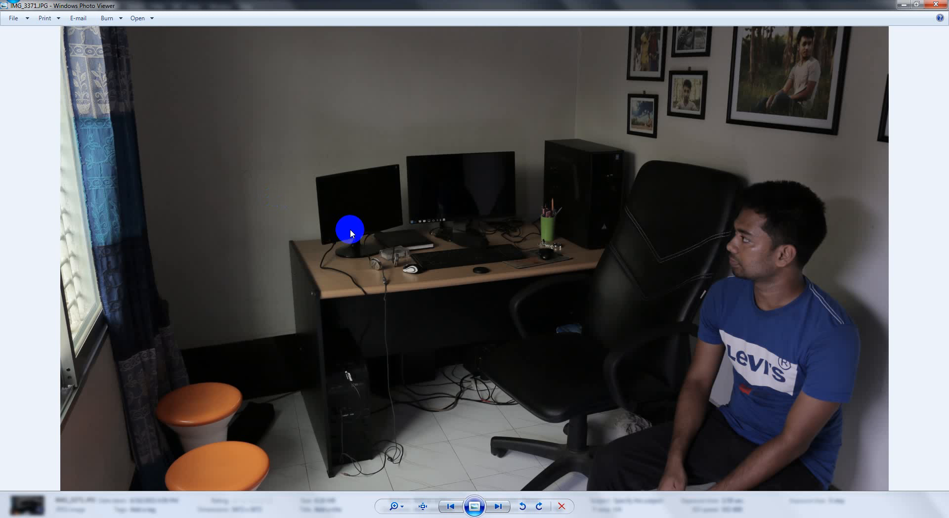
key("Right")
key("Right")
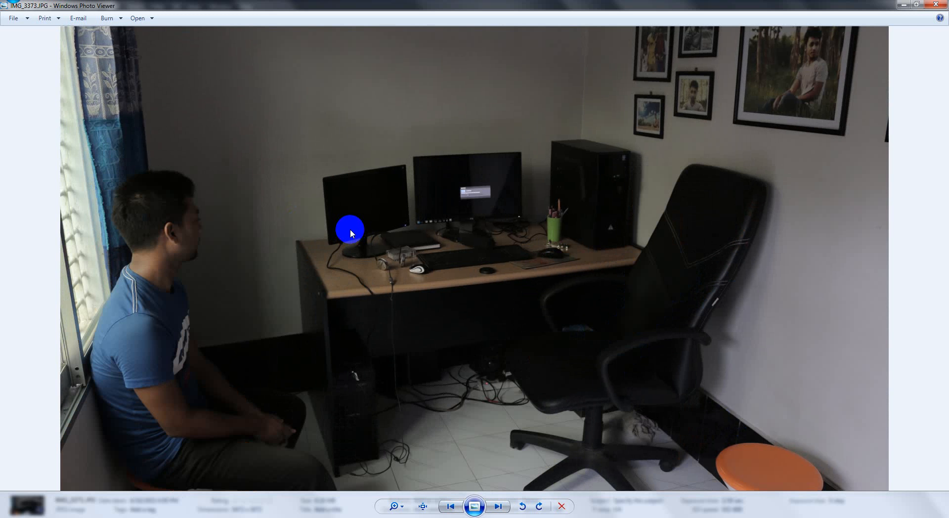
key("Right")
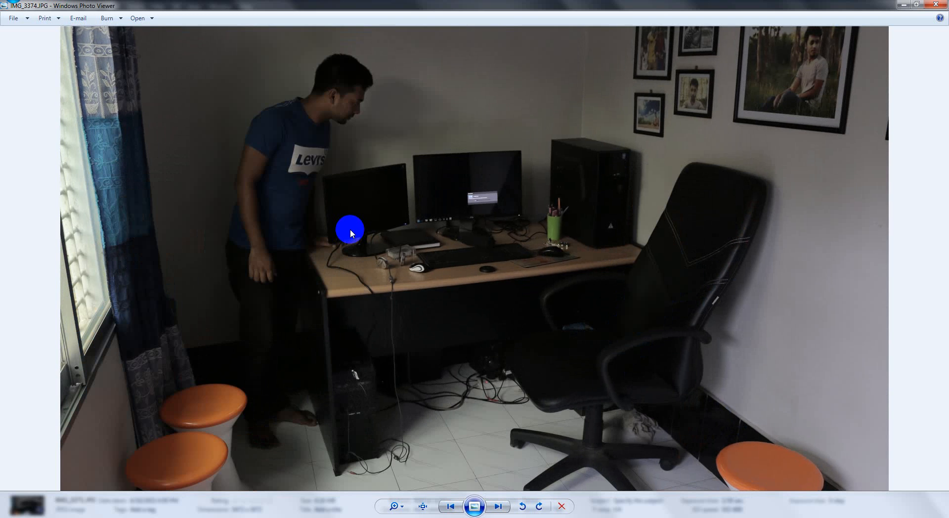
key("Right")
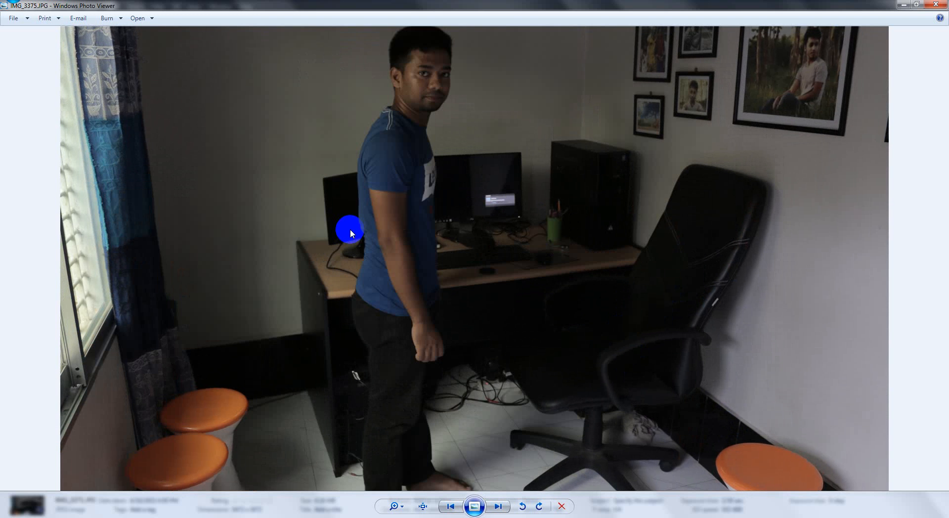
left_click(935, 5)
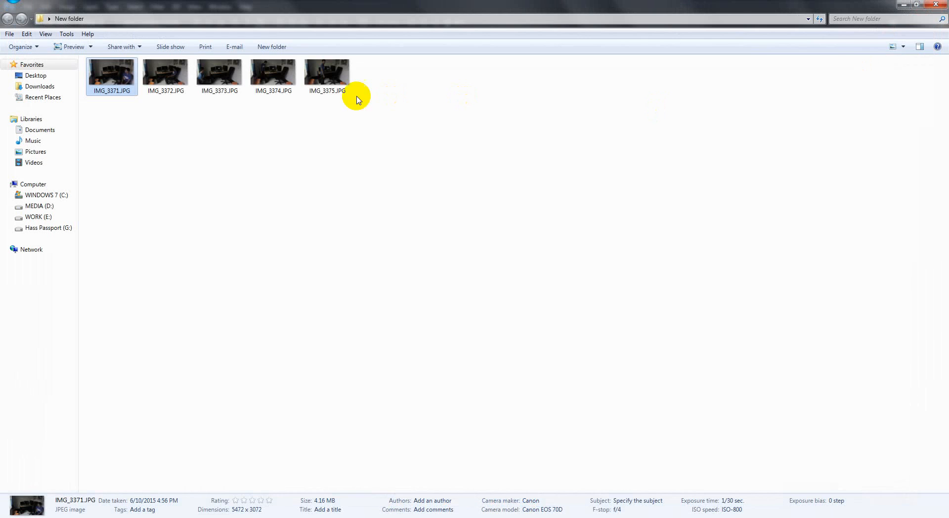
Open the four photos IMG_3371.JPG to IMG_3374.JPG from New folder in Photoshop
left_click_drag(281, 114, 101, 64)
left_click_drag(119, 75, 194, 3)
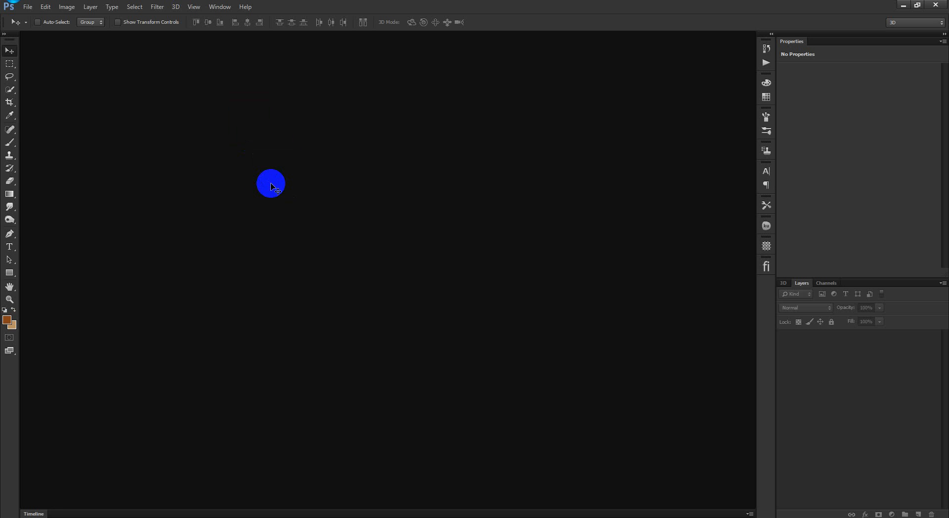
left_click_drag(271, 187, 271, 186)
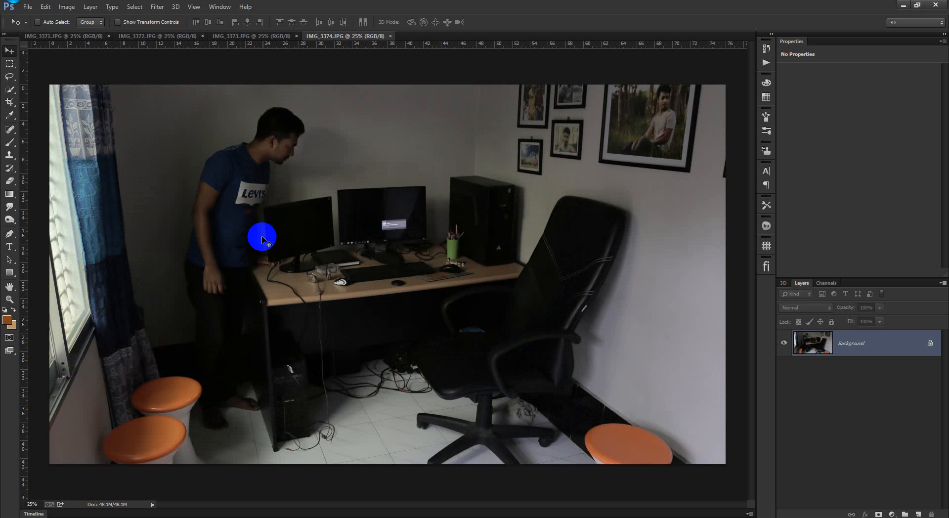
Compare the man's position and pose across the open documents IMG_3371.JPG to IMG_3374.JPG
left_click(285, 38)
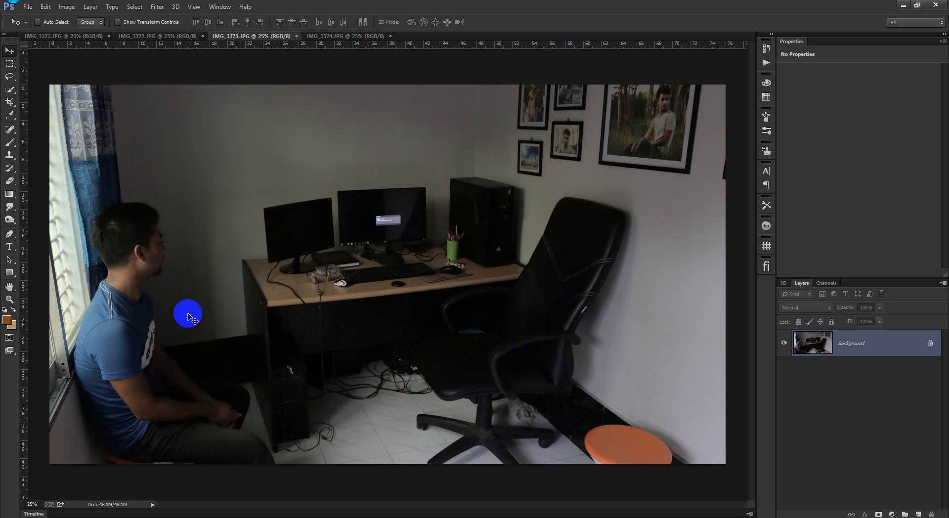
left_click(174, 40)
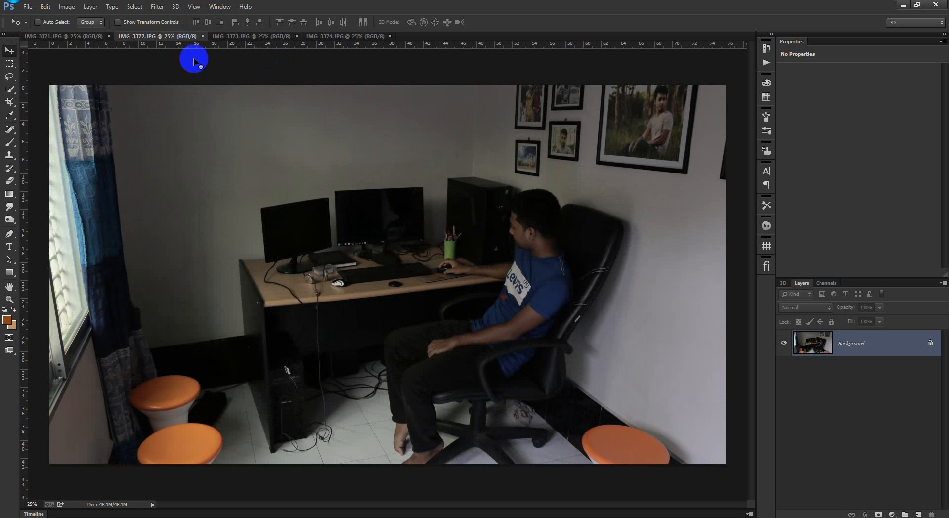
left_click(88, 38)
left_click(148, 38)
left_click(220, 37)
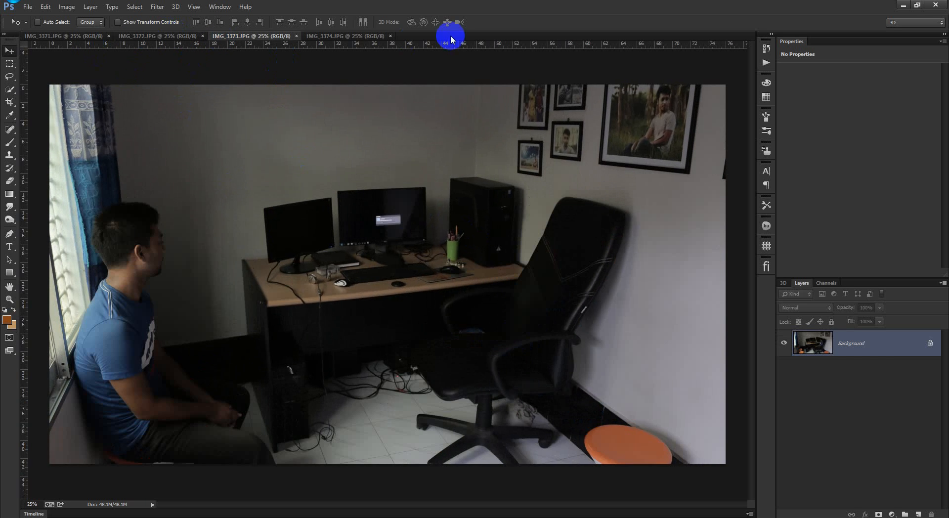
left_click(364, 35)
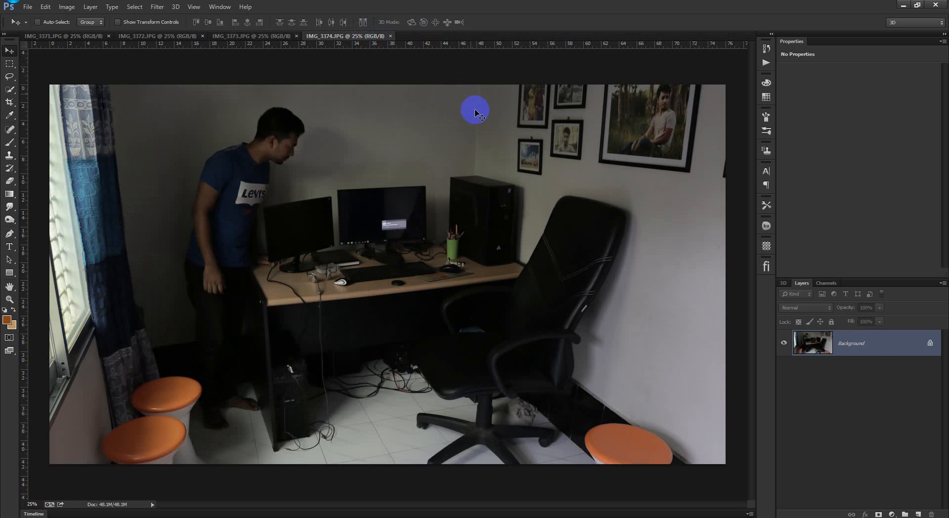
left_click(86, 36)
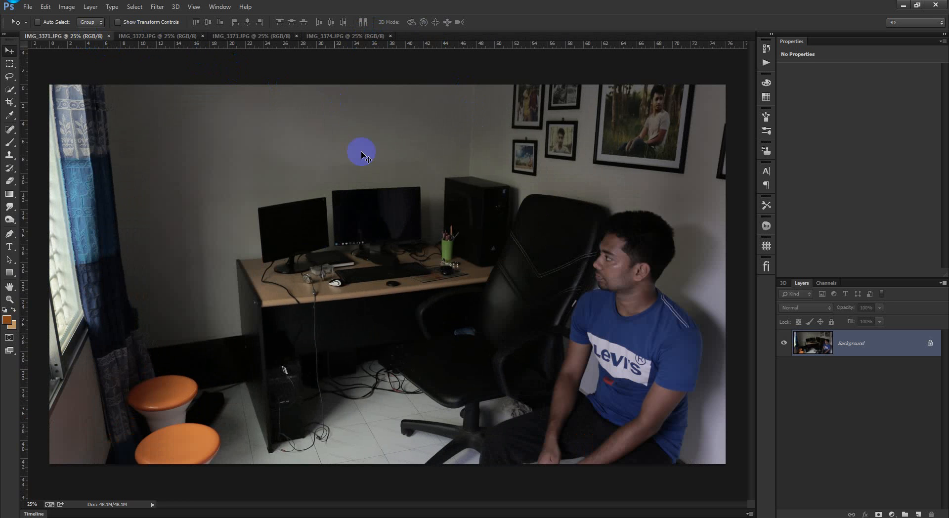
Brighten IMG_3372.JPG with a Shadows/Highlights adjustment of 35% shadows and 0% highlights, comparing the preview before applying it
left_click(170, 40)
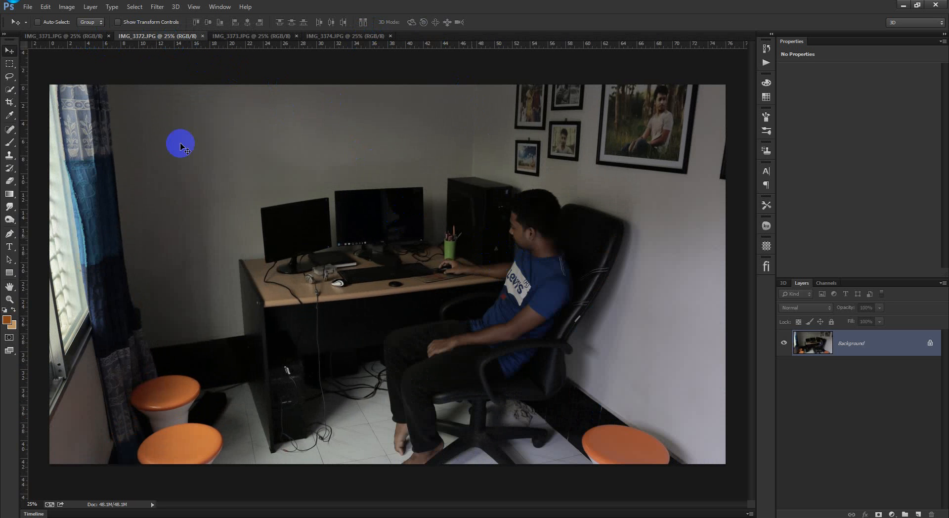
left_click(66, 7)
left_click(474, 190)
left_click(67, 7)
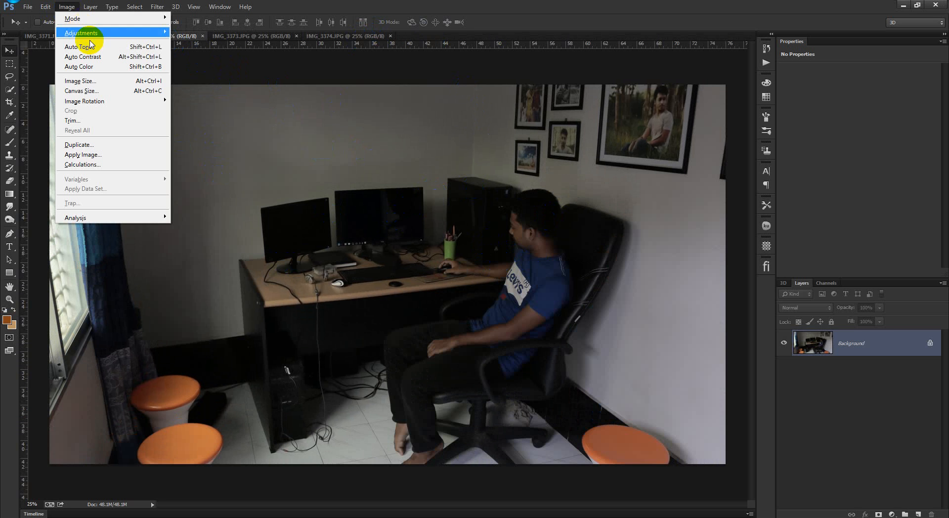
mouse_move(94, 31)
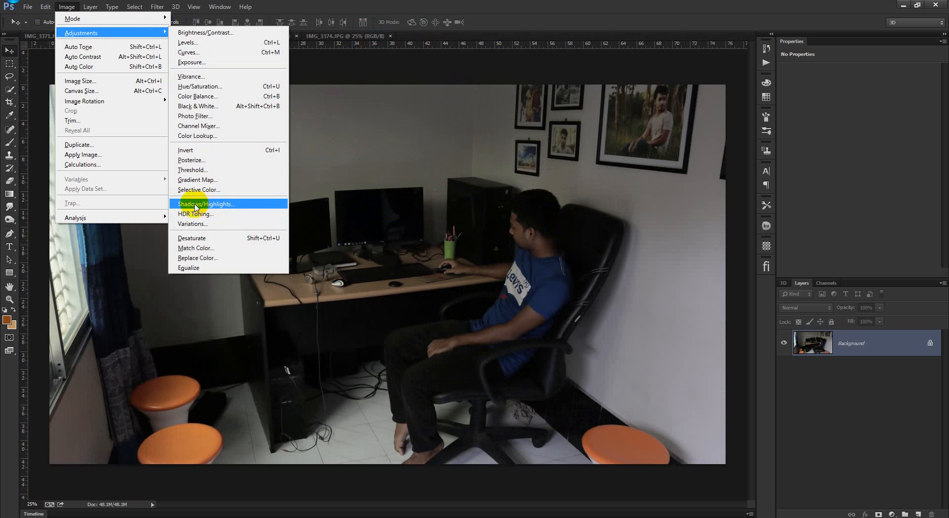
left_click(233, 204)
left_click(781, 195)
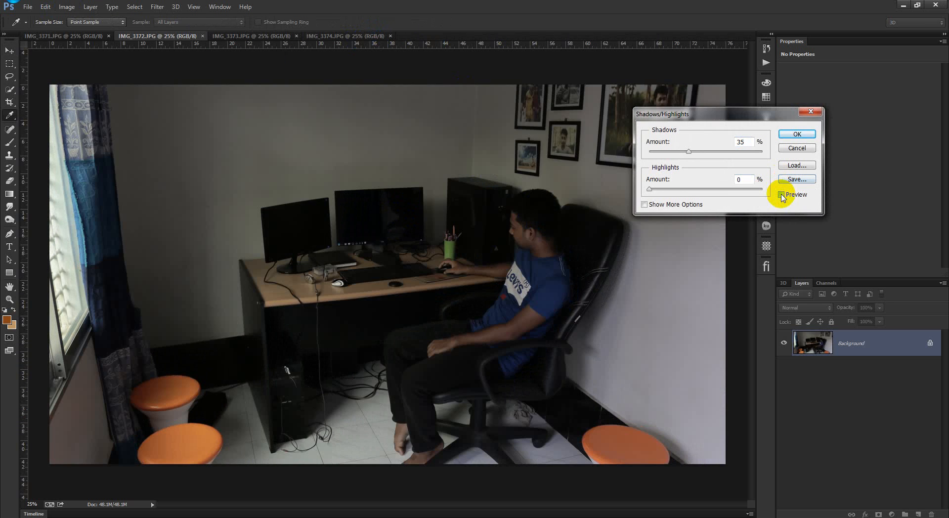
left_click(782, 195)
left_click(796, 134)
key("v")
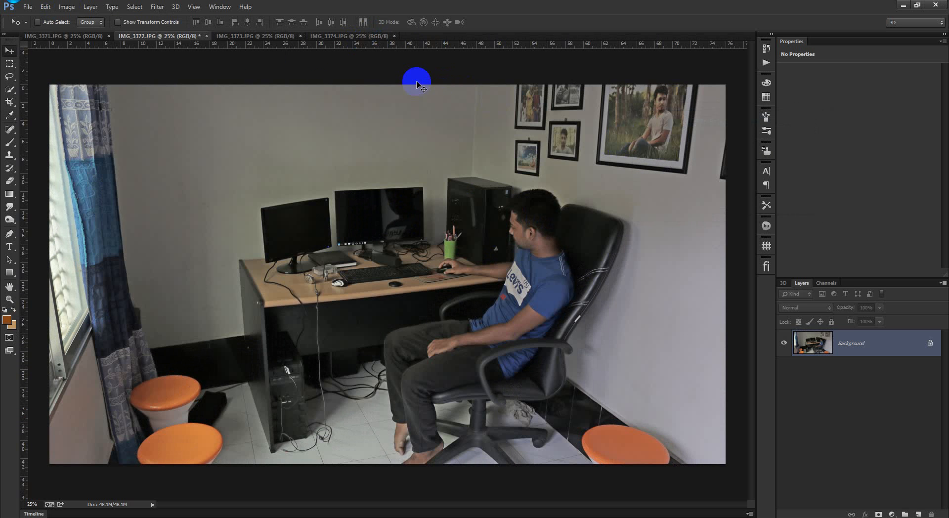
Apply the Shadows/Highlights adjustment with its default amounts to IMG_3373.JPG
left_click(248, 42)
left_click(67, 6)
mouse_move(84, 32)
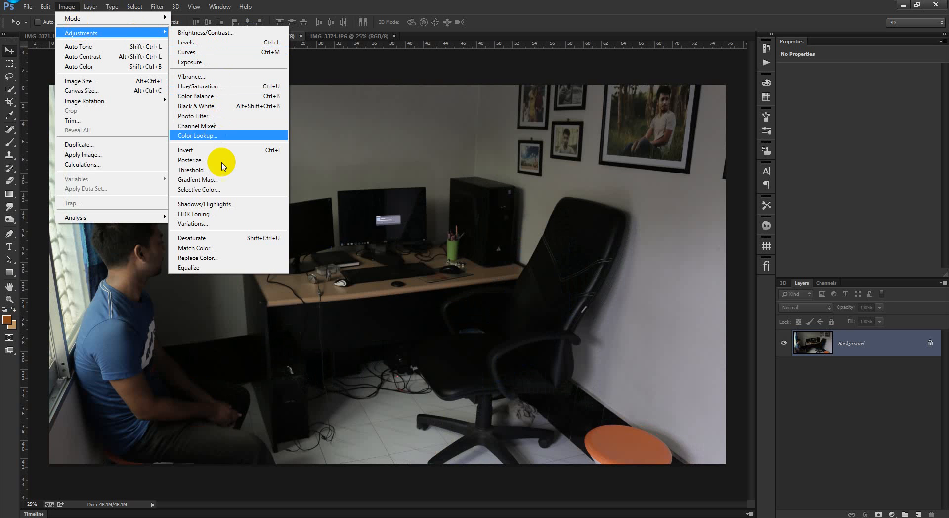
left_click(232, 203)
left_click(791, 134)
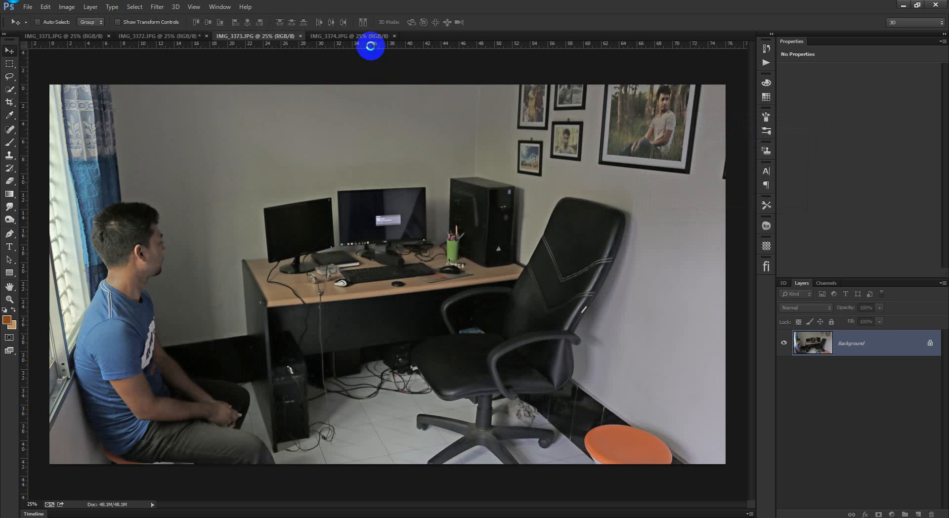
Apply the Shadows/Highlights adjustment with its default amounts to IMG_3374.JPG
left_click(364, 36)
left_click(67, 6)
mouse_move(81, 32)
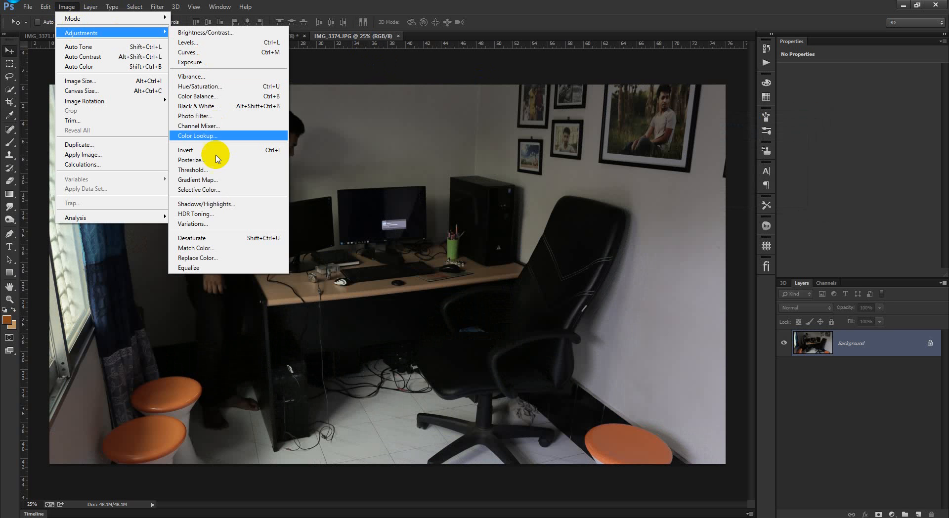
left_click(212, 204)
left_click(785, 131)
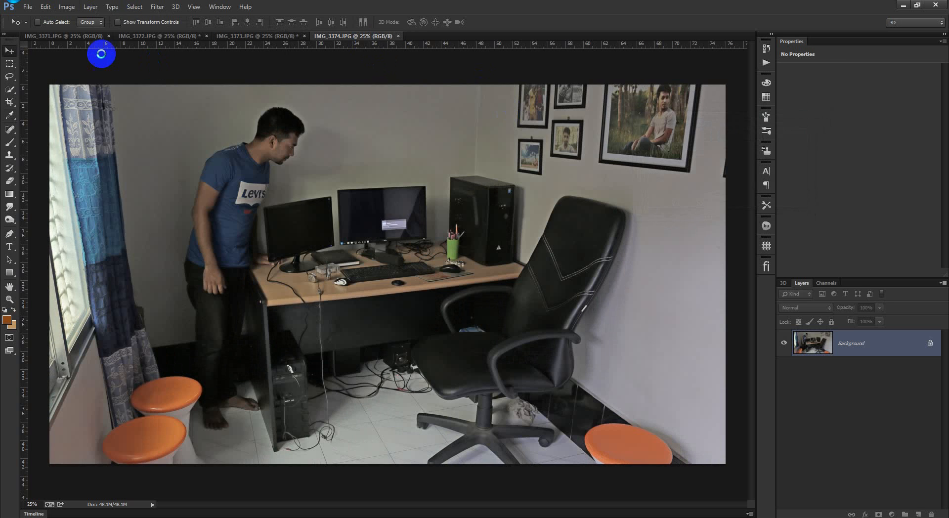
Brighten IMG_3371.JPG with a Shadows/Highlights adjustment of 35% shadows and 0% highlights
left_click(67, 6)
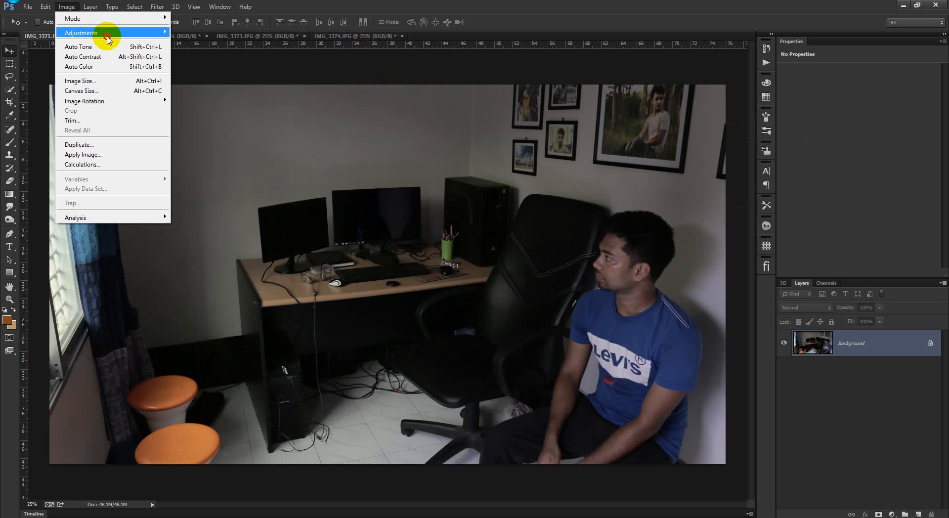
mouse_move(101, 31)
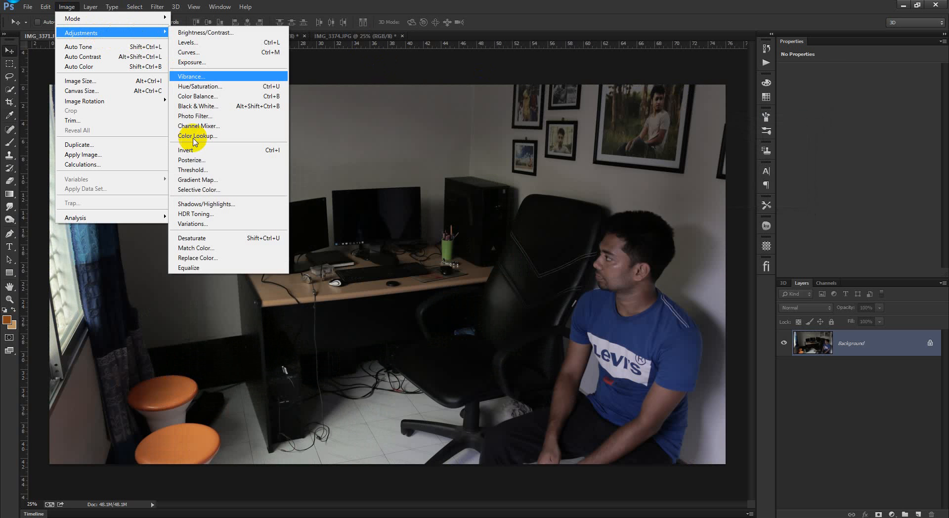
left_click(206, 204)
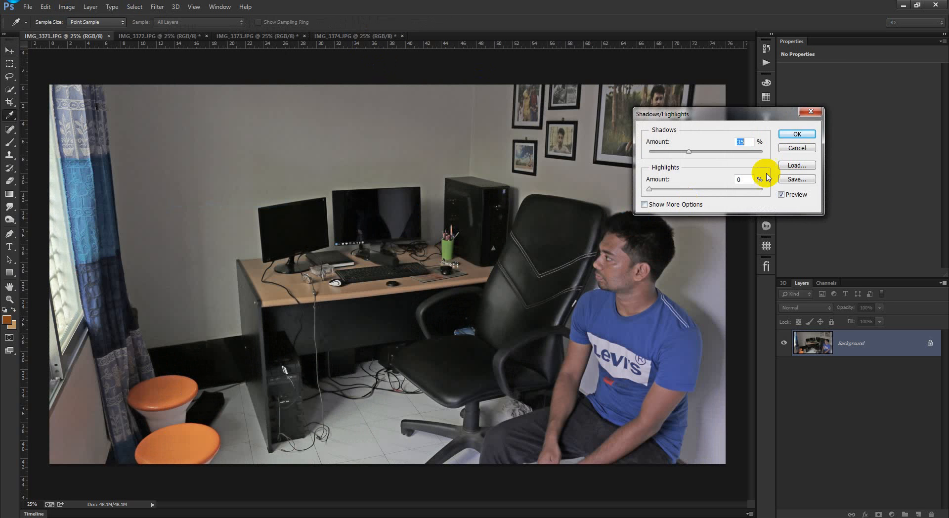
left_click(796, 134)
key("v")
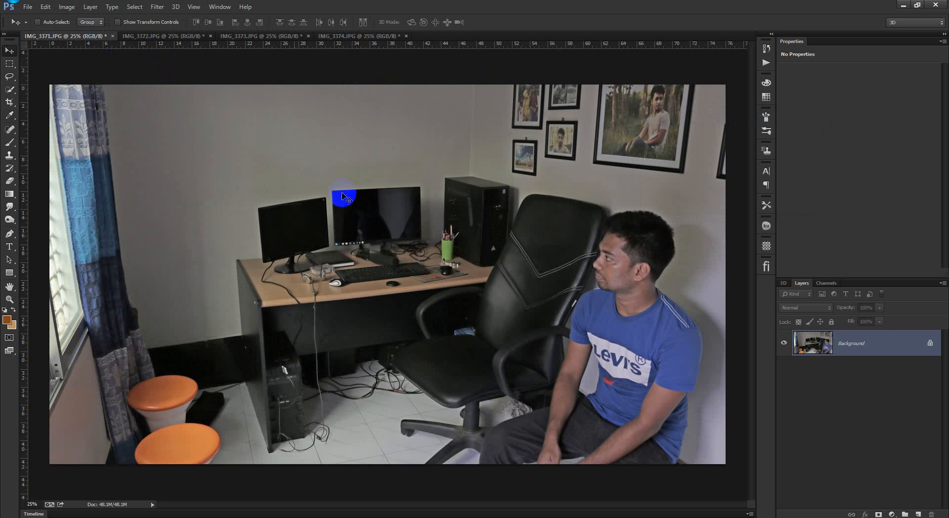
Copy the IMG_3371.JPG image into IMG_3372.JPG as a new layer, align it to the full canvas and deselect
left_click_drag(345, 203, 361, 216)
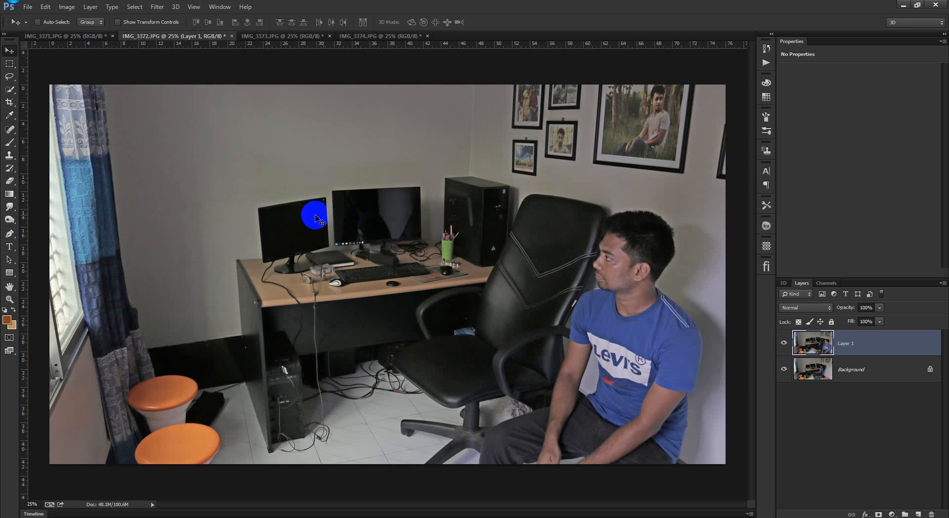
key("ctrl+a")
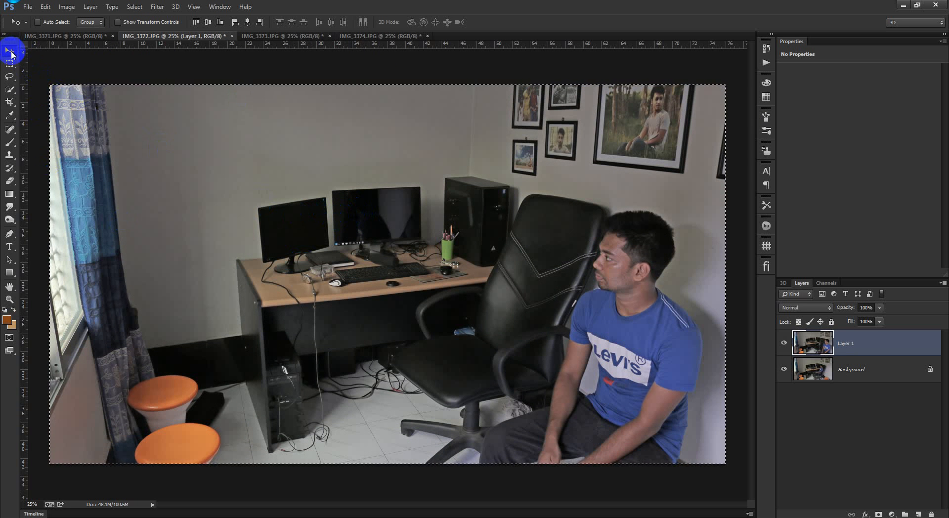
left_click(237, 24)
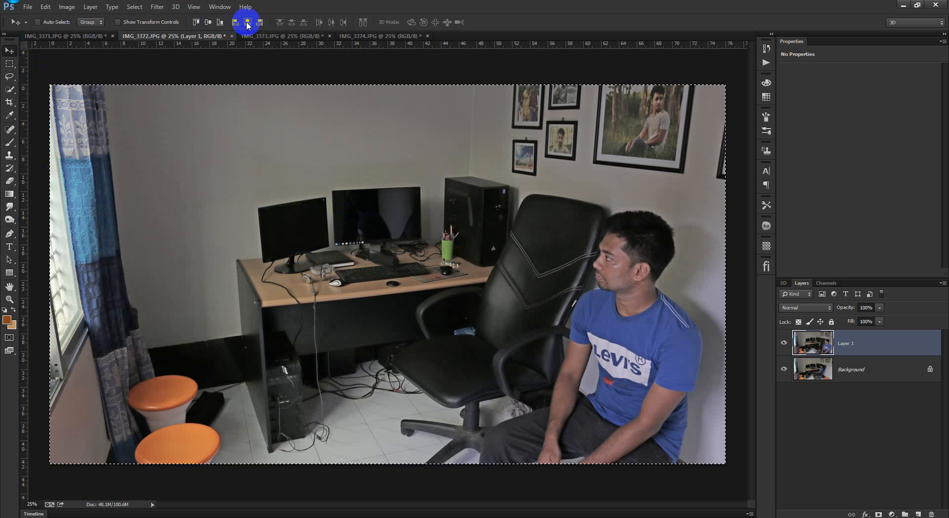
key("ctrl+d")
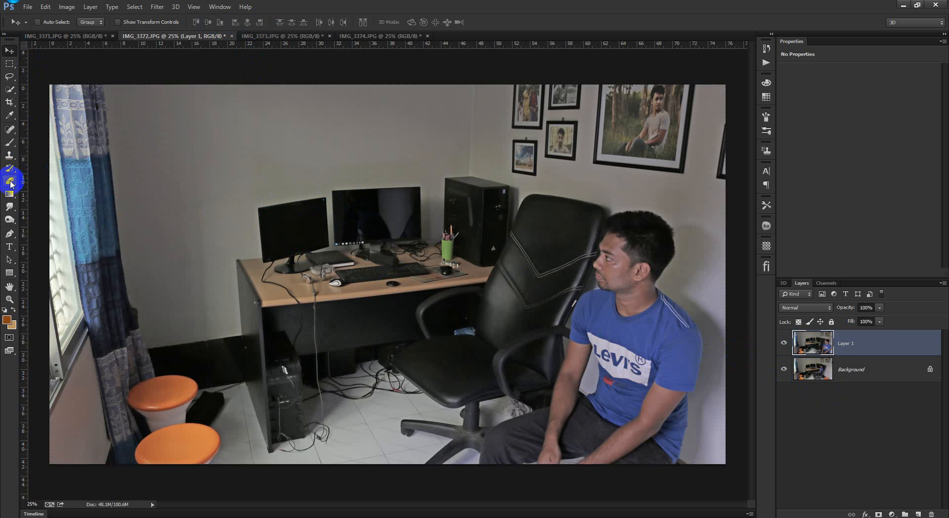
Add a layer mask to Layer 1 and fill it with black using the Paint Bucket tool to hide the layer
left_click(877, 514)
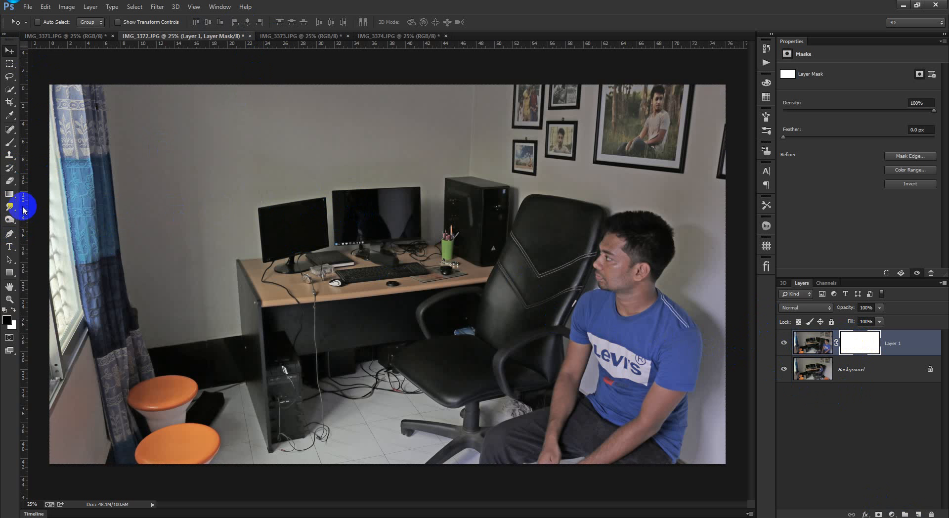
left_click(7, 320)
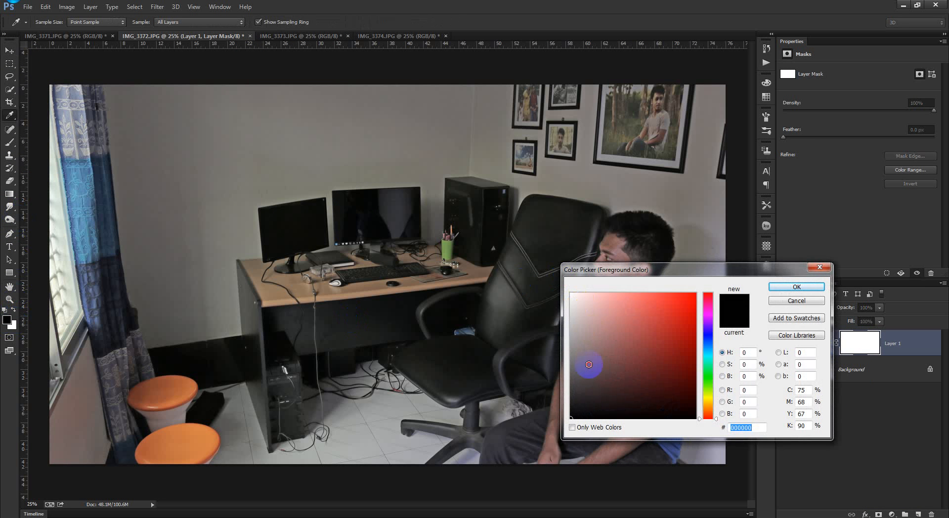
left_click(780, 288)
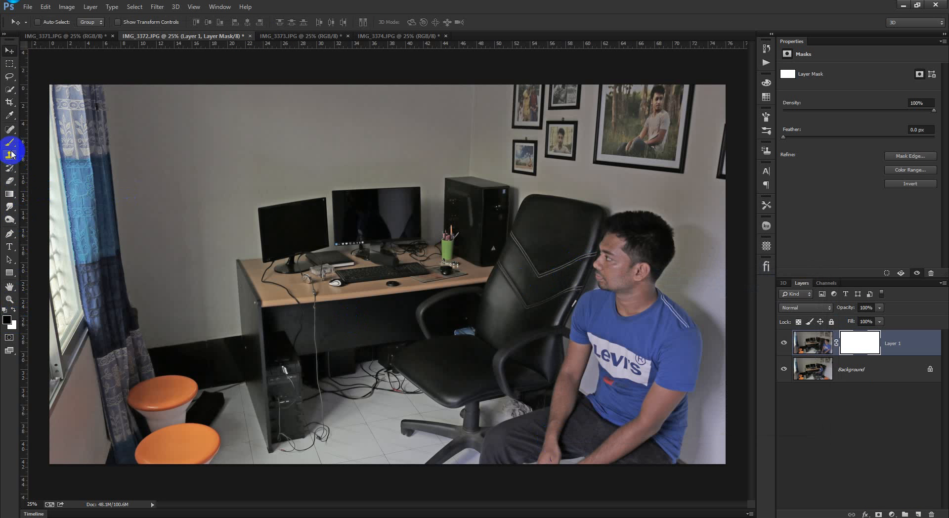
left_click(11, 195)
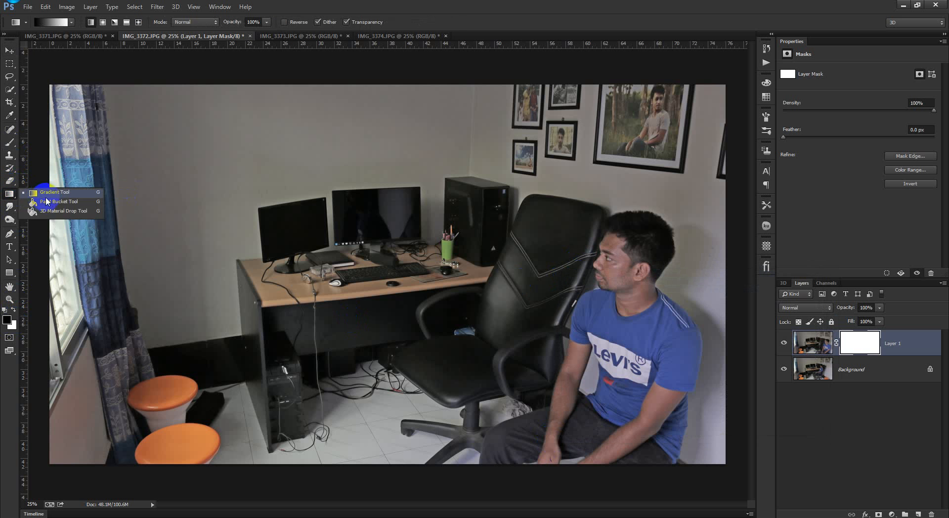
left_click(49, 205)
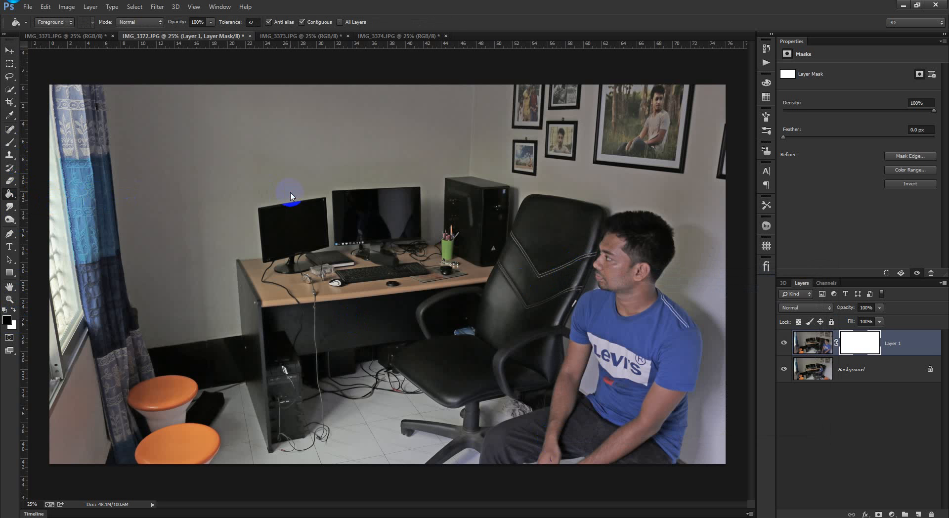
left_click(290, 196)
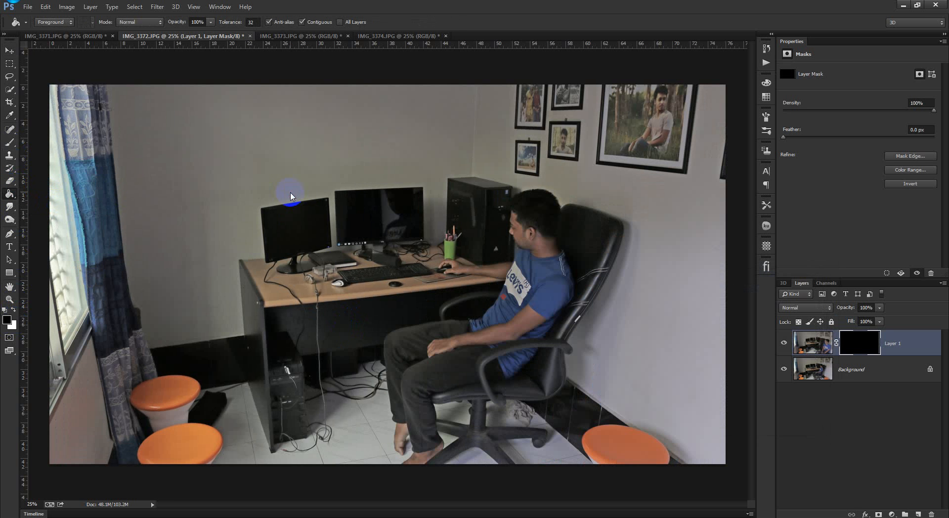
left_click(785, 341)
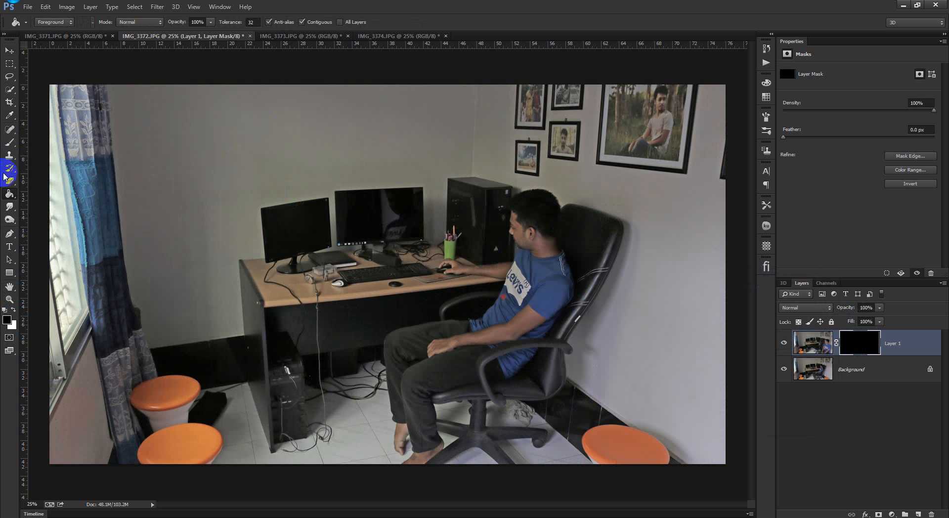
Set up the Brush tool with a soft round tip, 437 px size and 0% hardness
left_click(10, 143)
right_click(262, 178)
left_click(344, 245)
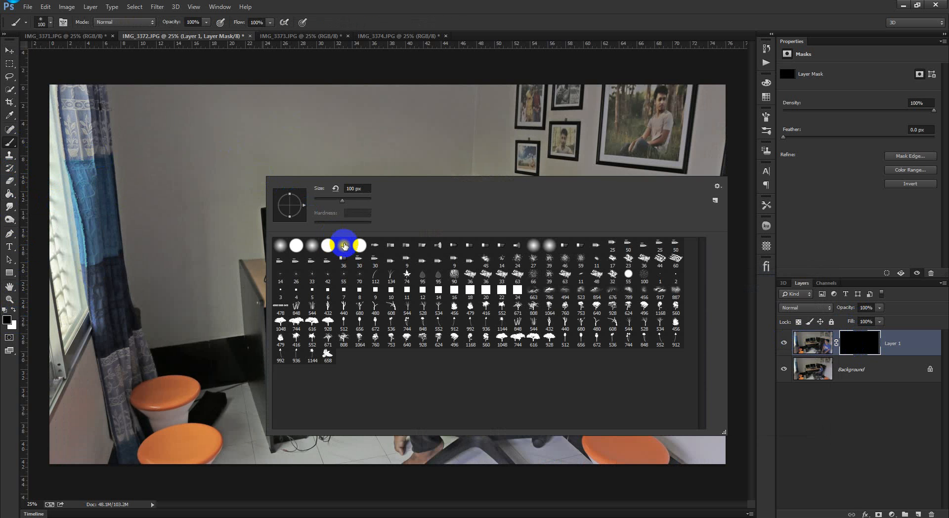
left_click(343, 201)
left_click_drag(343, 202, 363, 202)
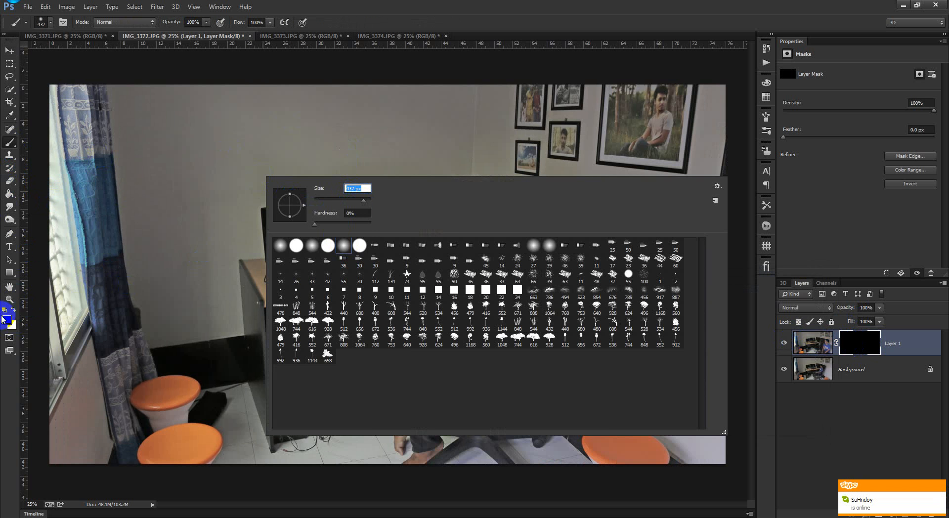
Paint white on the Layer 1 mask with the 437 px soft brush to reveal the man seated beside the wall
left_click(14, 312)
mouse_move(642, 225)
left_mouse_down()
mouse_move(649, 255)
mouse_move(657, 201)
mouse_move(665, 238)
mouse_move(651, 195)
mouse_move(637, 209)
mouse_move(703, 236)
mouse_move(707, 280)
mouse_move(695, 227)
mouse_move(720, 432)
mouse_move(710, 484)
mouse_move(700, 483)
mouse_move(693, 416)
mouse_move(660, 427)
mouse_move(628, 466)
mouse_move(583, 481)
mouse_move(566, 466)
mouse_move(582, 458)
mouse_move(564, 467)
mouse_move(569, 447)
mouse_move(542, 460)
mouse_move(574, 431)
mouse_move(518, 468)
mouse_move(550, 448)
mouse_move(507, 449)
mouse_move(527, 433)
mouse_move(512, 419)
mouse_move(482, 444)
mouse_move(594, 398)
mouse_move(579, 389)
mouse_move(597, 352)
mouse_move(578, 356)
mouse_move(603, 311)
mouse_move(611, 334)
mouse_move(619, 304)
mouse_move(631, 318)
mouse_move(629, 228)
left_mouse_up()
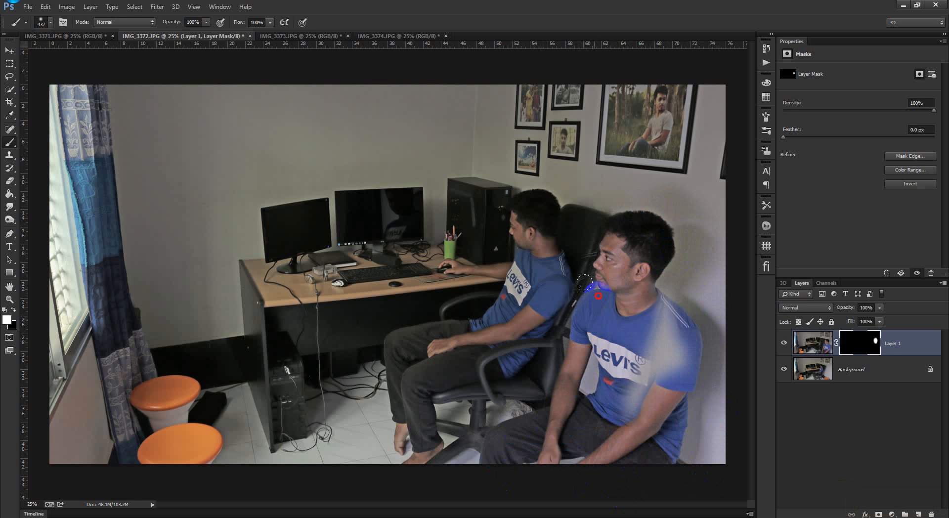
mouse_move(584, 283)
left_mouse_down()
mouse_move(537, 389)
mouse_move(518, 471)
mouse_move(516, 421)
mouse_move(454, 495)
left_mouse_up()
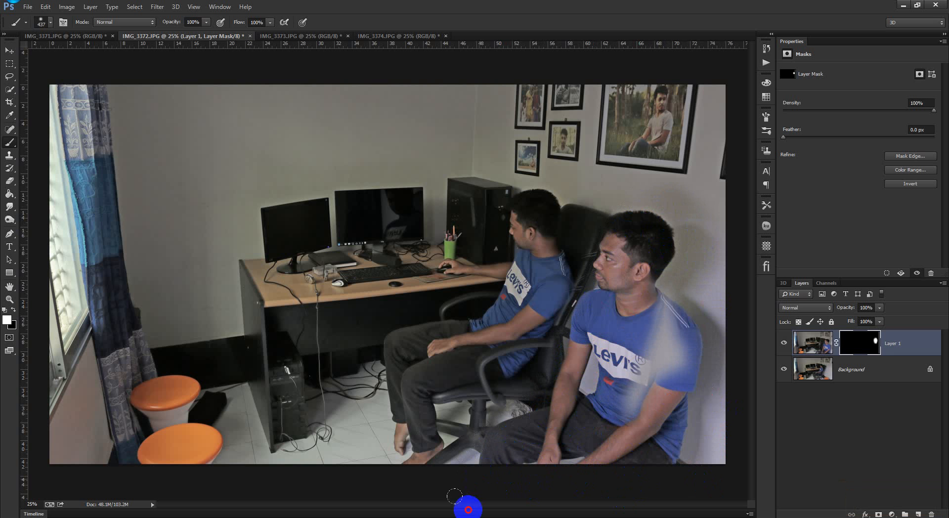
left_click_drag(466, 458, 544, 420)
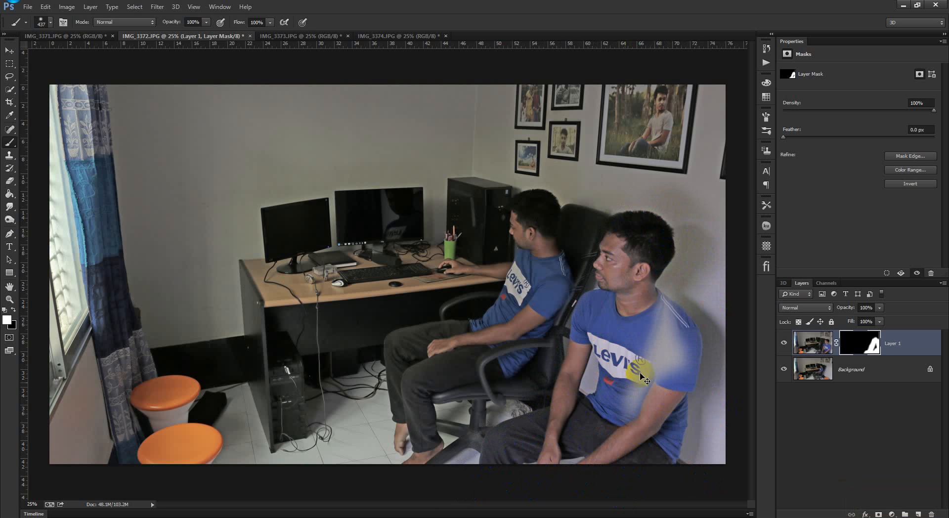
Refine the Layer 1 mask in white with a 200 px brush around the front man's face and the office chair's backrest
key("ctrl+plus")
key("ctrl+plus")
left_click_drag(640, 318, 321, 331)
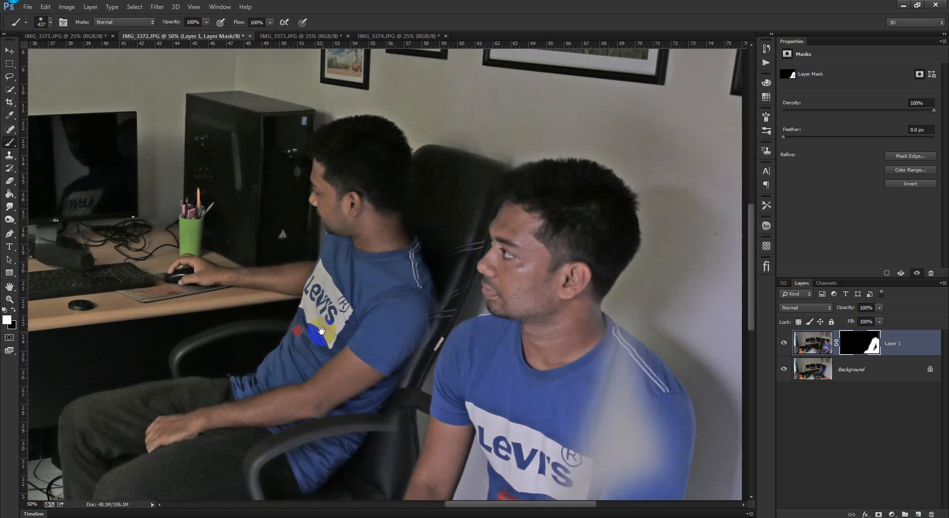
key("ctrl+plus")
key("ctrl+plus")
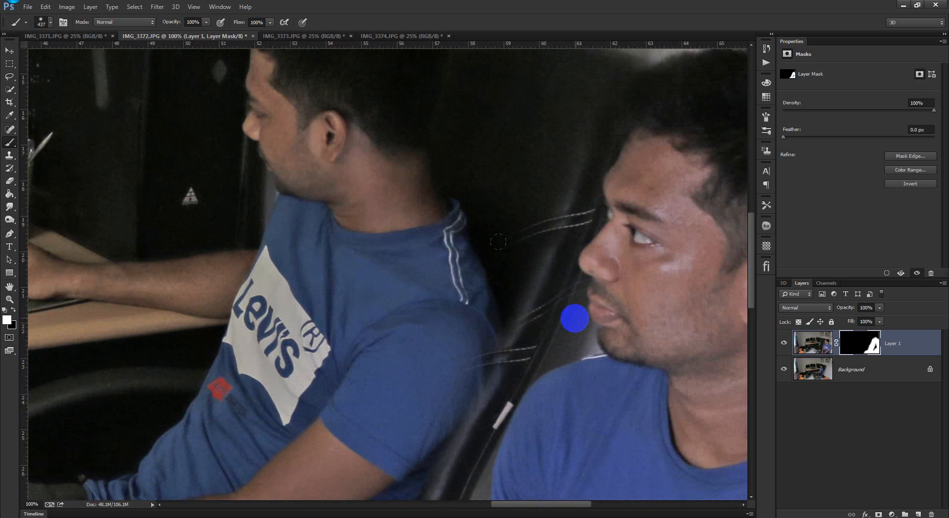
scroll(496, 238, "down", 3)
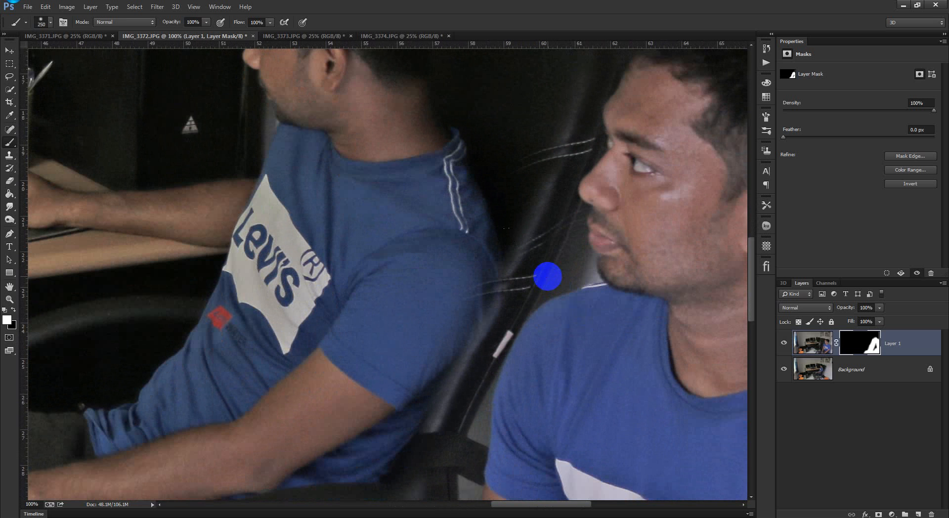
scroll(523, 250, "down", 1)
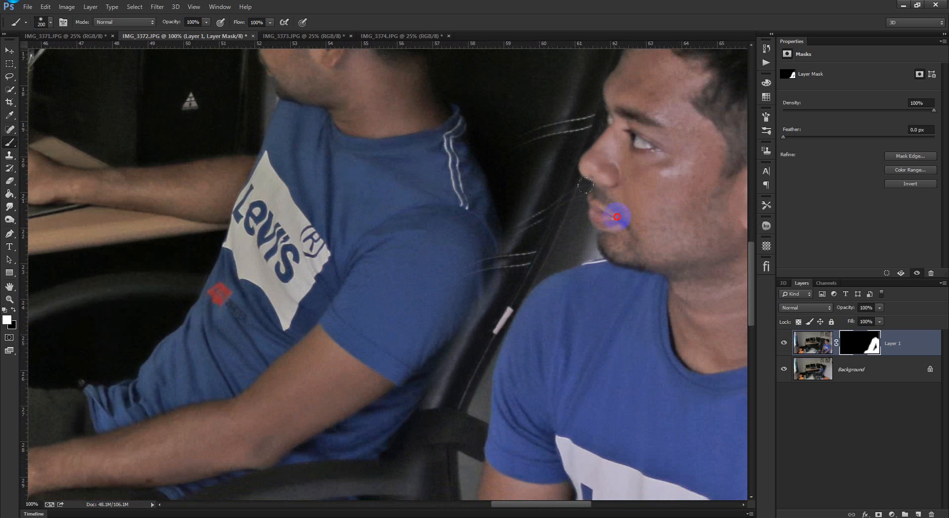
scroll(556, 255, "down", 5)
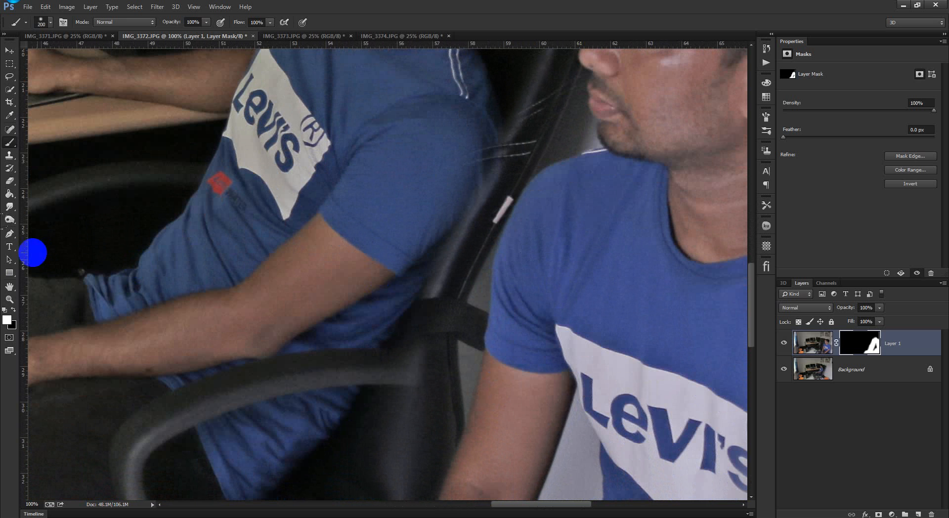
scroll(195, 214, "up", 1)
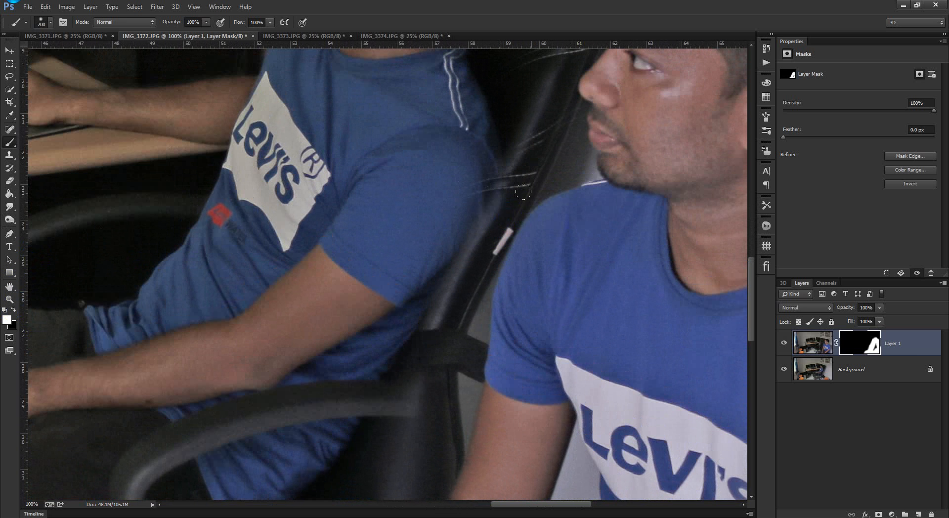
scroll(474, 186, "up", 10)
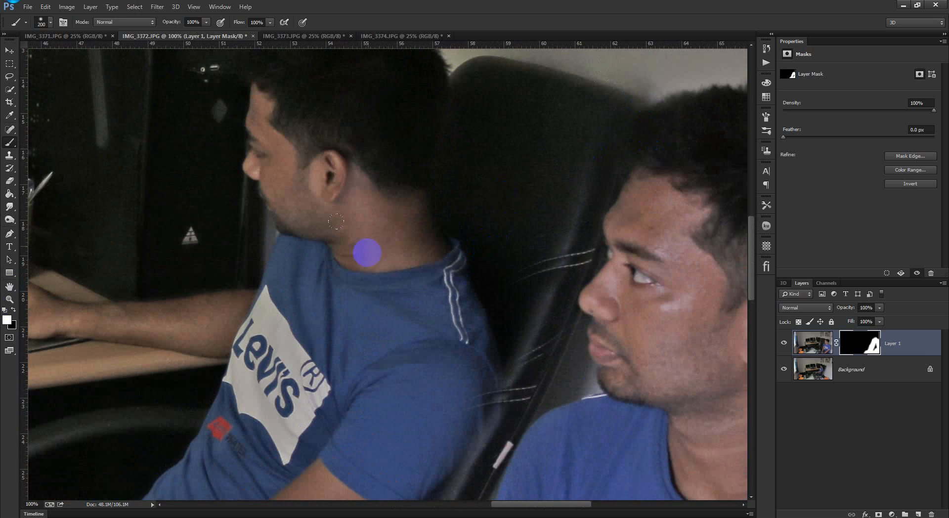
scroll(616, 153, "down", 1)
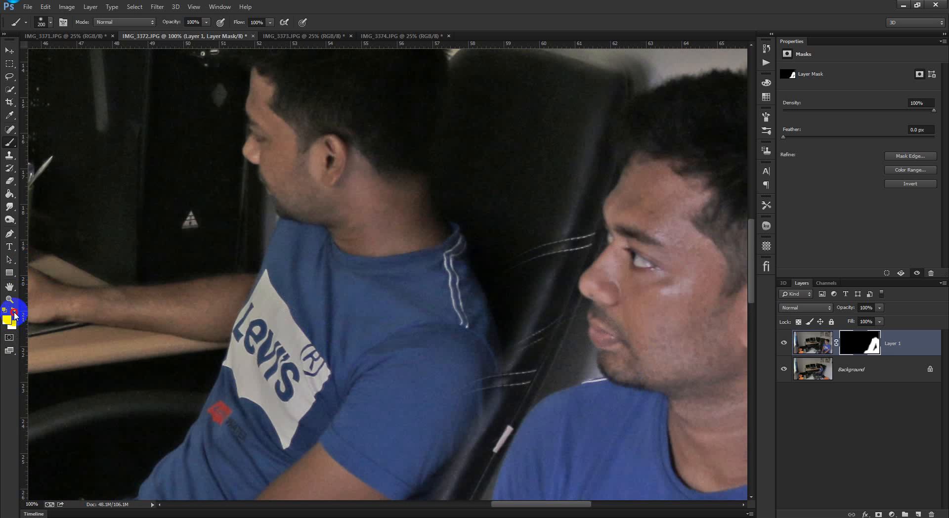
Paint black on the Layer 1 mask with a 160 px brush to restore the desk man's shoulder, sleeve and chair back
right_click(398, 232)
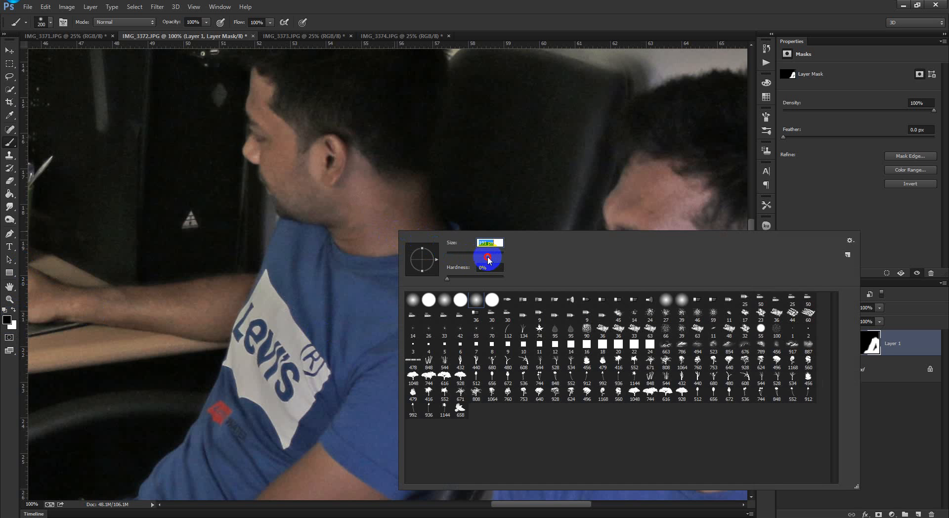
mouse_move(488, 257)
left_mouse_down()
mouse_move(500, 318)
mouse_move(482, 372)
left_mouse_up()
key("Return")
mouse_move(435, 447)
left_mouse_down()
mouse_move(526, 303)
mouse_move(542, 324)
mouse_move(539, 307)
left_mouse_up()
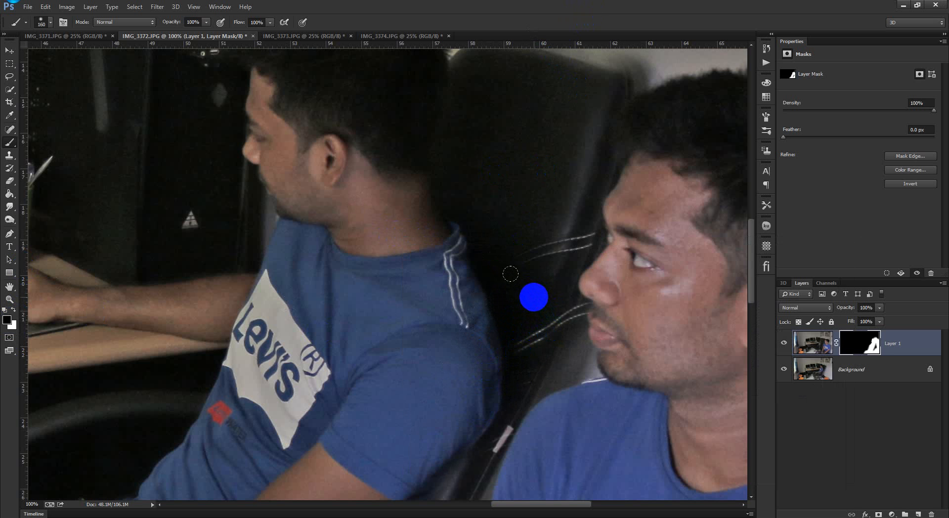
mouse_move(511, 273)
left_mouse_down()
mouse_move(432, 318)
mouse_move(453, 354)
mouse_move(438, 379)
mouse_move(389, 384)
left_mouse_up()
scroll(432, 318, "down", 2)
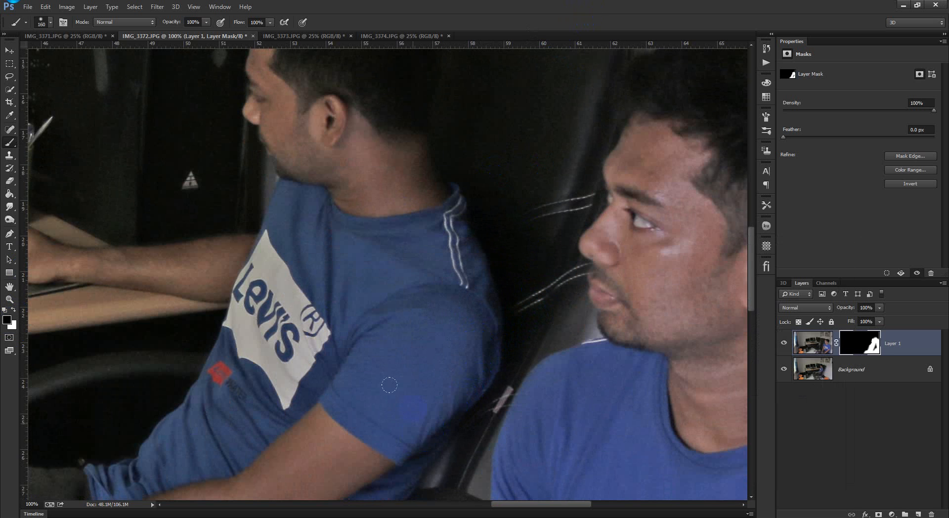
scroll(389, 385, "down", 3)
mouse_move(415, 326)
left_mouse_down()
mouse_move(423, 307)
mouse_move(381, 453)
mouse_move(397, 352)
mouse_move(436, 343)
mouse_move(442, 383)
mouse_move(435, 368)
mouse_move(451, 342)
mouse_move(461, 268)
left_mouse_up()
Clean up the mask in black with a 40 px brush between the chair back and the front man's shoulder and sleeve
scroll(381, 398, "down", 2)
scroll(420, 375, "down", 1)
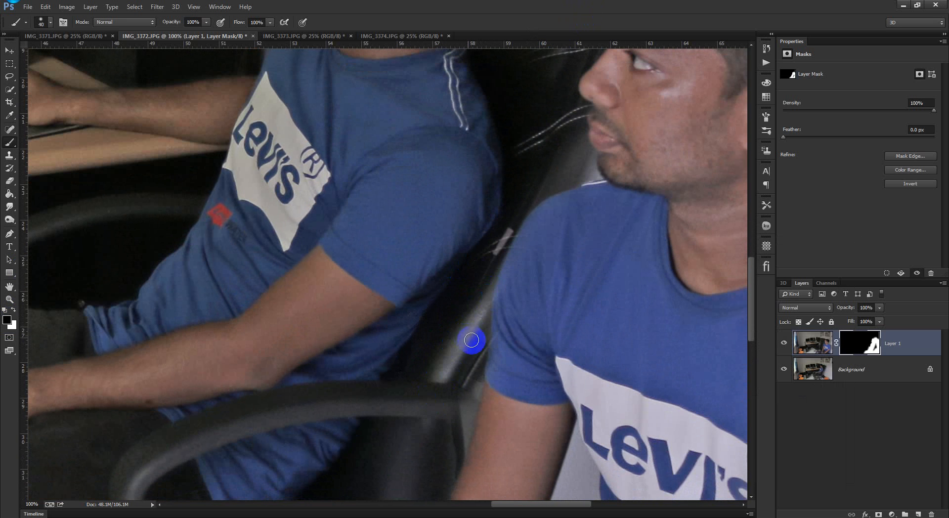
left_click_drag(479, 319, 491, 267)
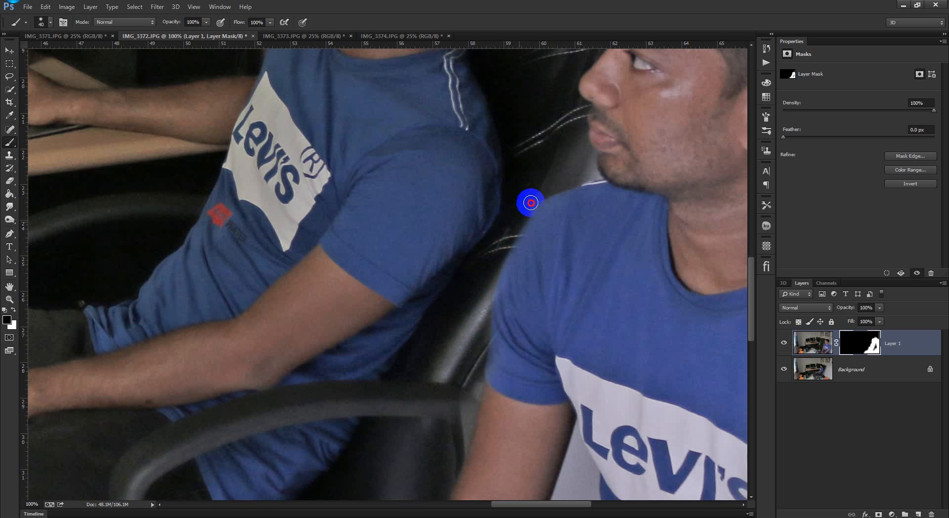
mouse_move(531, 203)
left_mouse_down()
mouse_move(579, 103)
mouse_move(539, 160)
mouse_move(478, 281)
left_mouse_up()
scroll(469, 291, "down", 3)
mouse_move(467, 314)
left_mouse_down()
mouse_move(448, 398)
mouse_move(475, 311)
mouse_move(454, 390)
mouse_move(423, 430)
mouse_move(443, 374)
left_mouse_up()
scroll(435, 365, "down", 3)
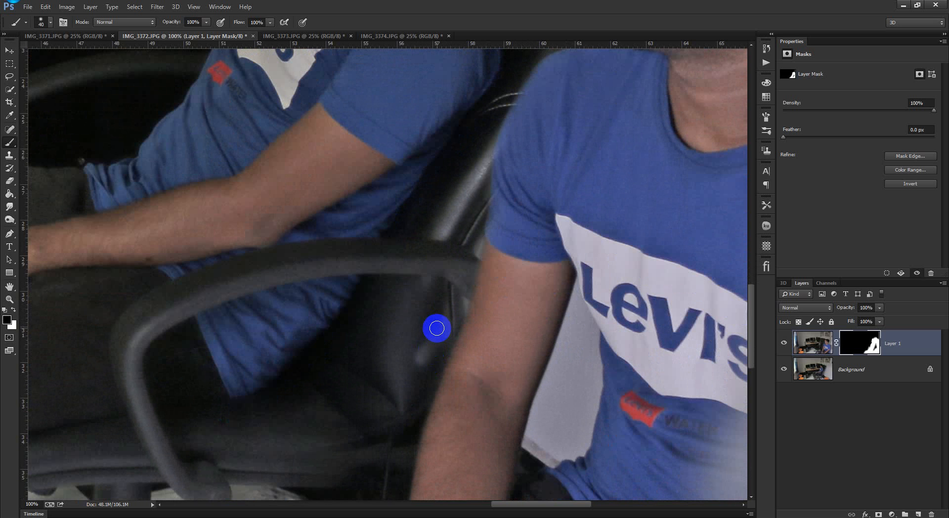
Paint black on the mask with a 60 px brush to restore the chair's armrest and seat beside the front man's forearm
key("]")
key("]")
mouse_move(434, 319)
left_mouse_down()
mouse_move(382, 434)
mouse_move(337, 457)
mouse_move(434, 305)
mouse_move(445, 240)
mouse_move(420, 377)
mouse_move(375, 458)
mouse_move(345, 474)
left_mouse_up()
scroll(345, 473, "down", 3)
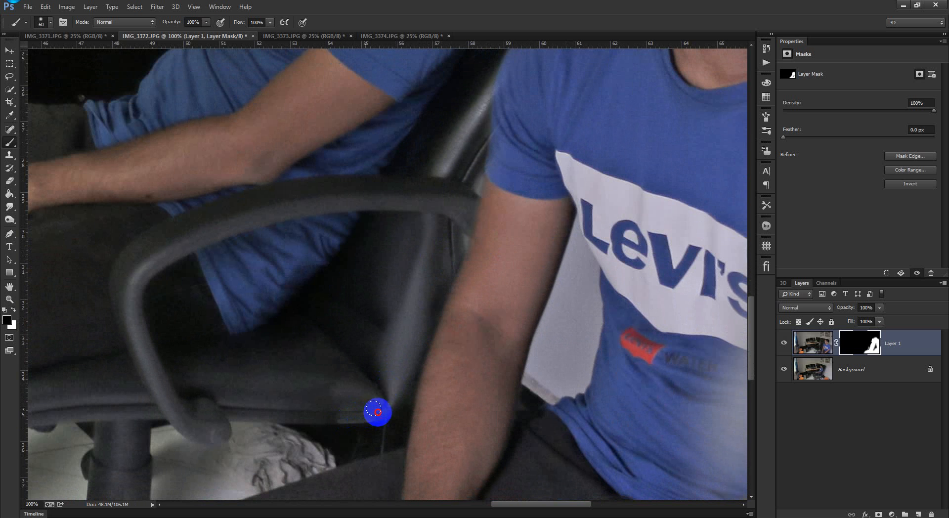
mouse_move(377, 412)
left_mouse_down()
mouse_move(398, 405)
mouse_move(354, 421)
mouse_move(278, 426)
mouse_move(337, 398)
mouse_move(329, 396)
mouse_move(344, 377)
mouse_move(291, 397)
mouse_move(395, 410)
mouse_move(423, 290)
left_mouse_up()
scroll(436, 331, "up", 5)
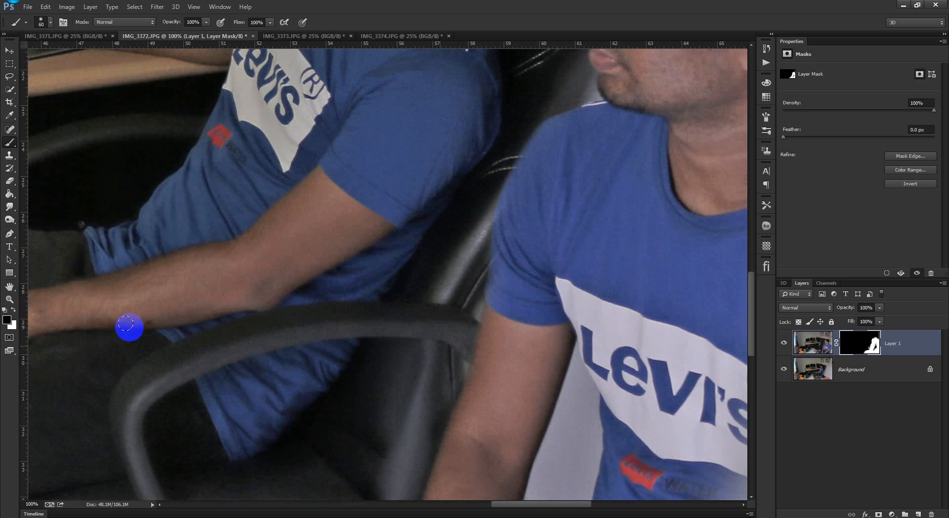
Paint white on the mask with the 60 px brush to recover the front man's sleeve, shoulder and face edges
left_click(13, 313)
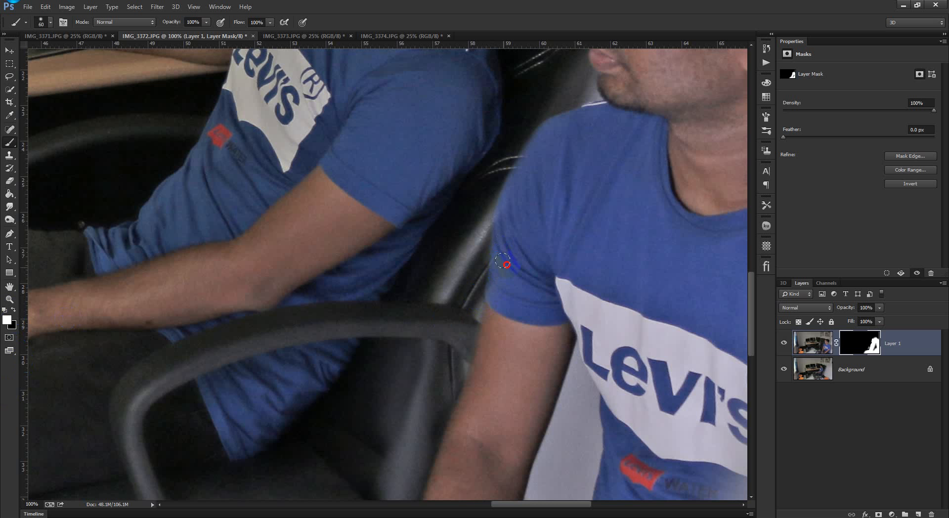
scroll(495, 269, "up", 1)
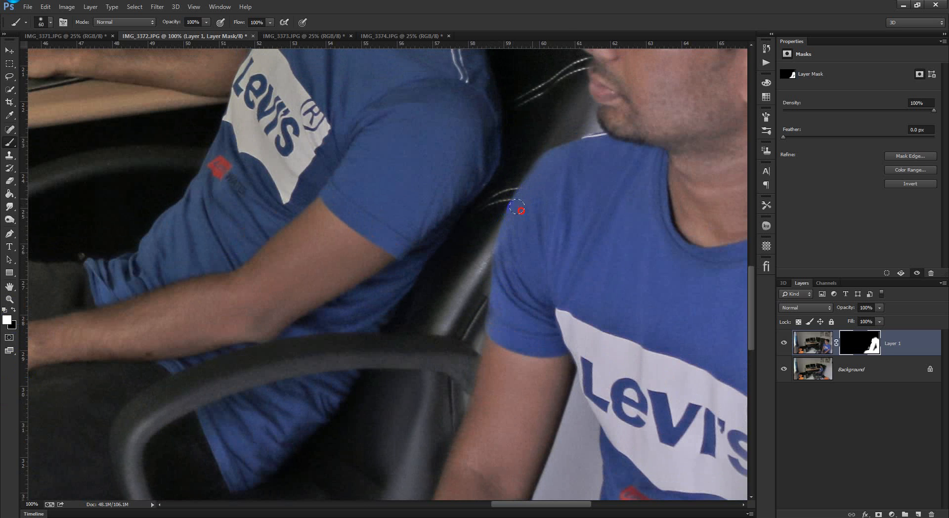
scroll(544, 197, "up", 2)
left_click_drag(587, 161, 594, 128)
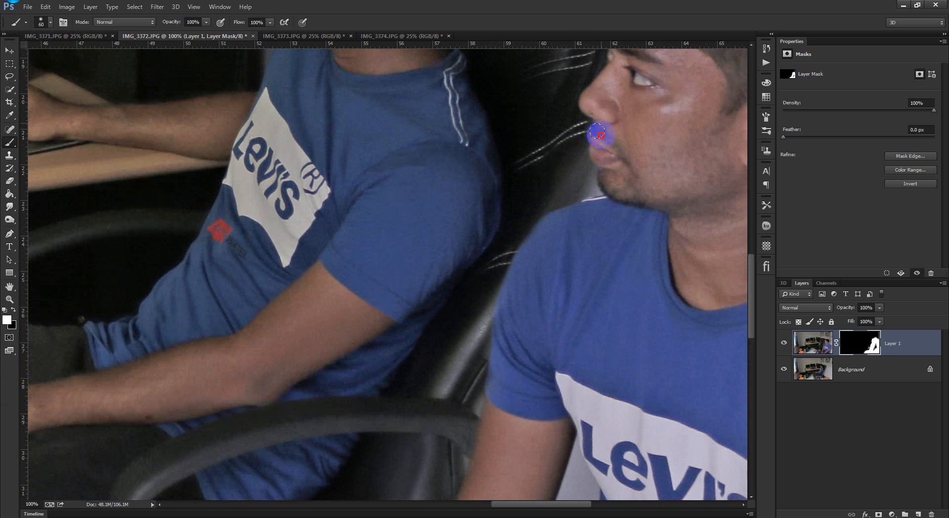
scroll(631, 170, "down", 4)
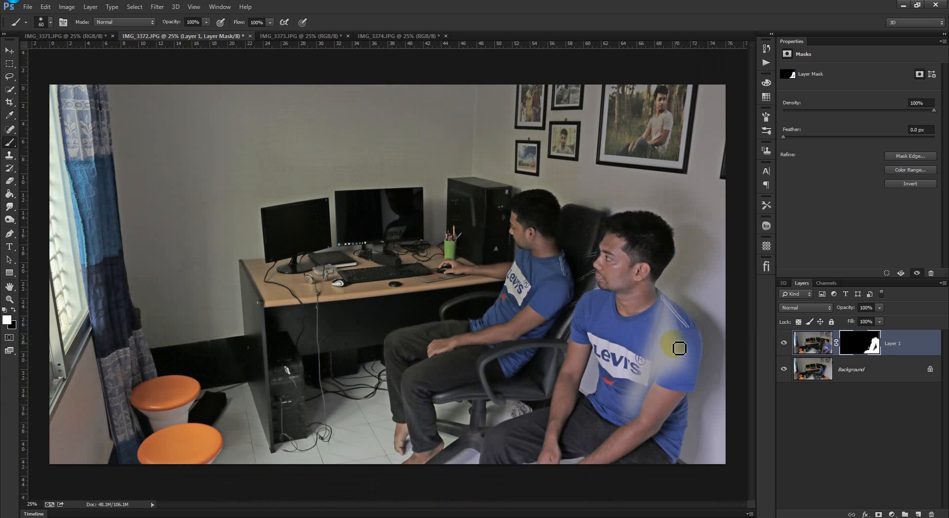
Enlarge the brush to 600 px and paint white over the faded part of the front man's shirt to reveal it fully
key("bracketright")
key("bracketright")
key("bracketright")
key("bracketright")
key("bracketright")
key("bracketright")
key("bracketright")
key("bracketright")
key("bracketright")
left_click(666, 344)
left_click(665, 338)
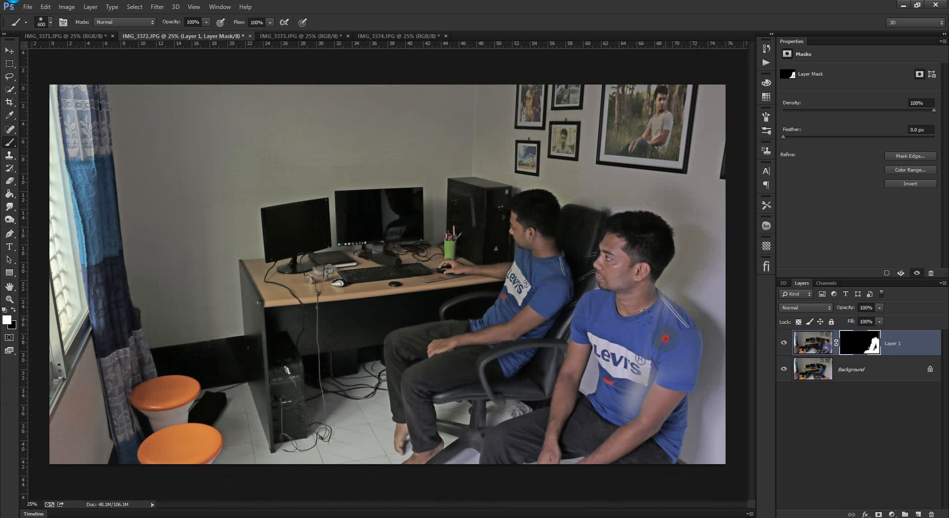
left_click_drag(660, 371, 634, 400)
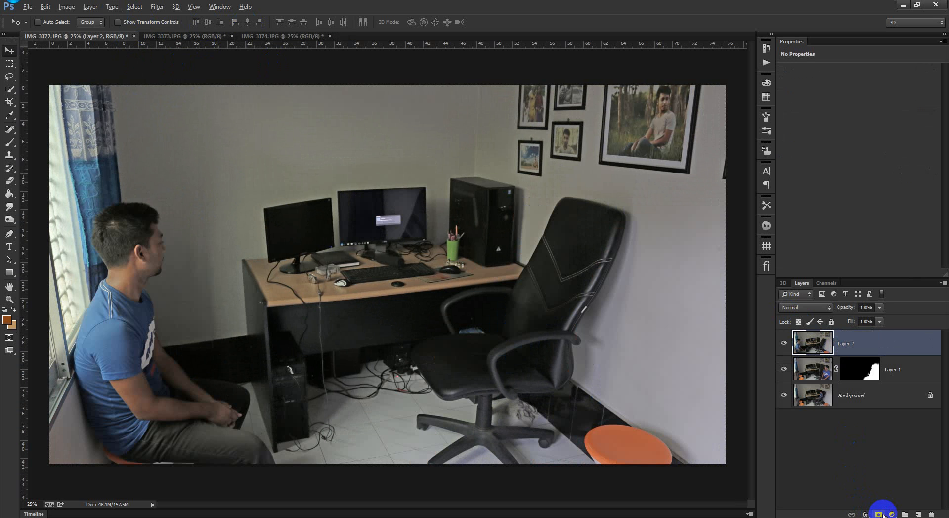
Add a black mask to Layer 2 and paint it white with the 600 px brush to reveal the man by the window
left_click(879, 514, "alt")
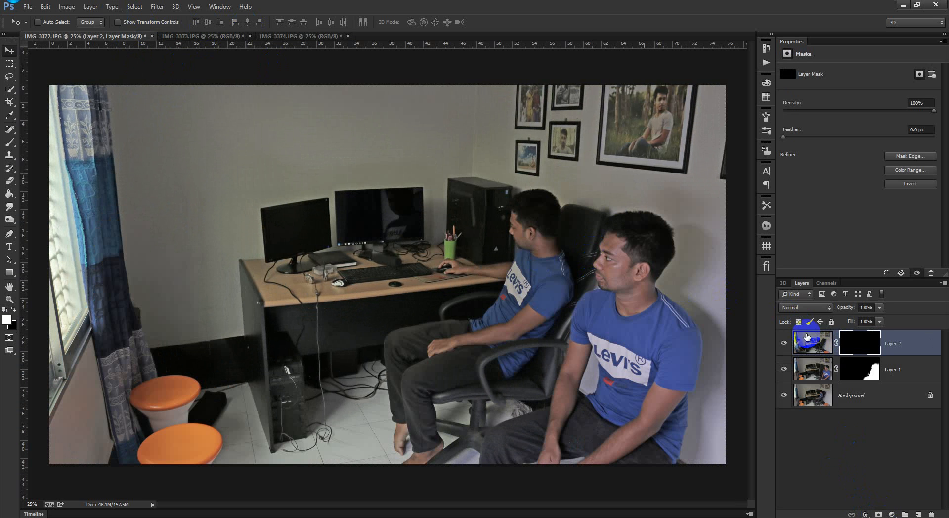
left_click(9, 143)
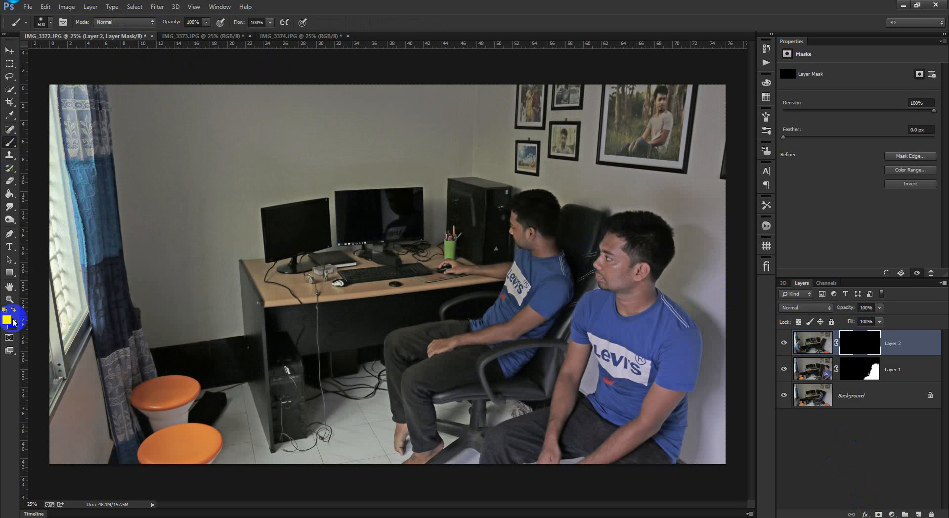
key("d")
mouse_move(147, 239)
left_mouse_down()
mouse_move(139, 314)
mouse_move(137, 237)
mouse_move(205, 418)
mouse_move(242, 412)
mouse_move(218, 436)
mouse_move(247, 478)
mouse_move(135, 428)
mouse_move(126, 409)
mouse_move(110, 440)
mouse_move(70, 381)
mouse_move(40, 169)
mouse_move(65, 139)
mouse_move(85, 253)
left_mouse_up()
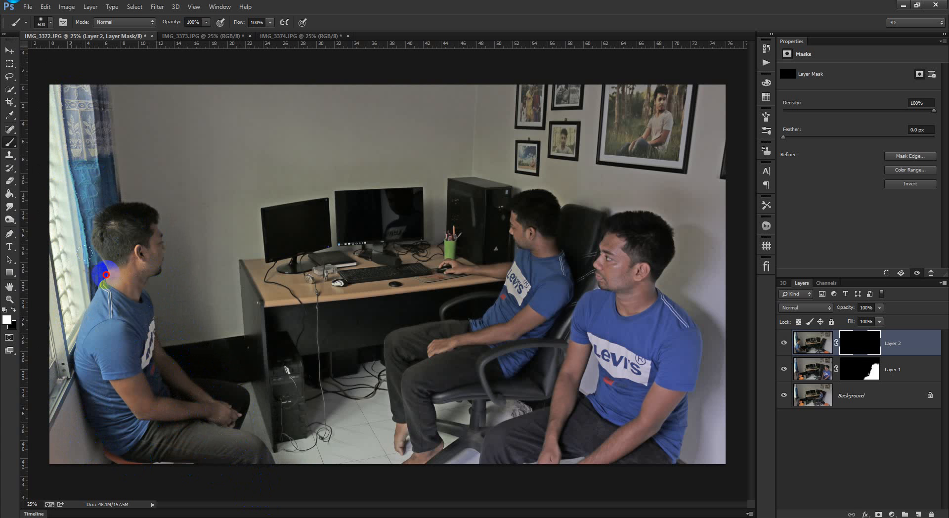
mouse_move(120, 90)
left_mouse_down()
mouse_move(144, 227)
mouse_move(66, 448)
left_mouse_up()
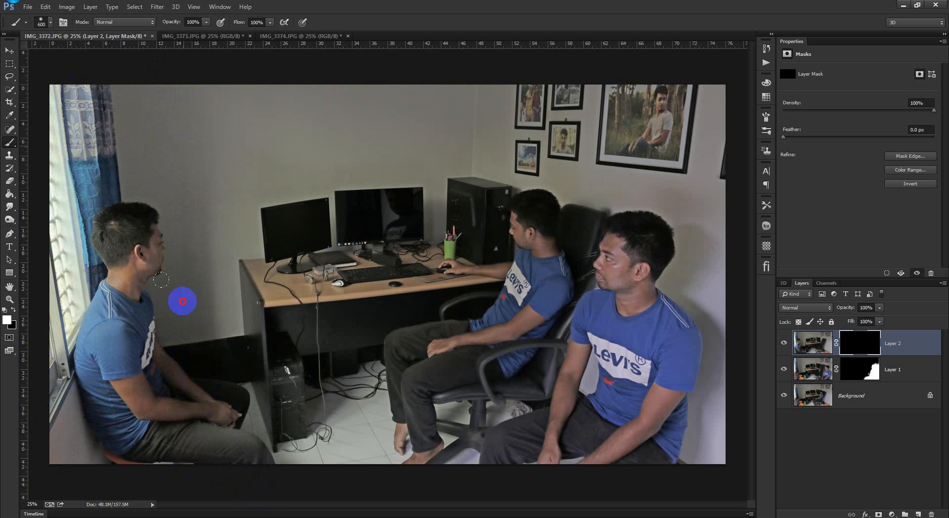
mouse_move(183, 301)
left_mouse_down()
mouse_move(192, 476)
mouse_move(204, 458)
left_mouse_up()
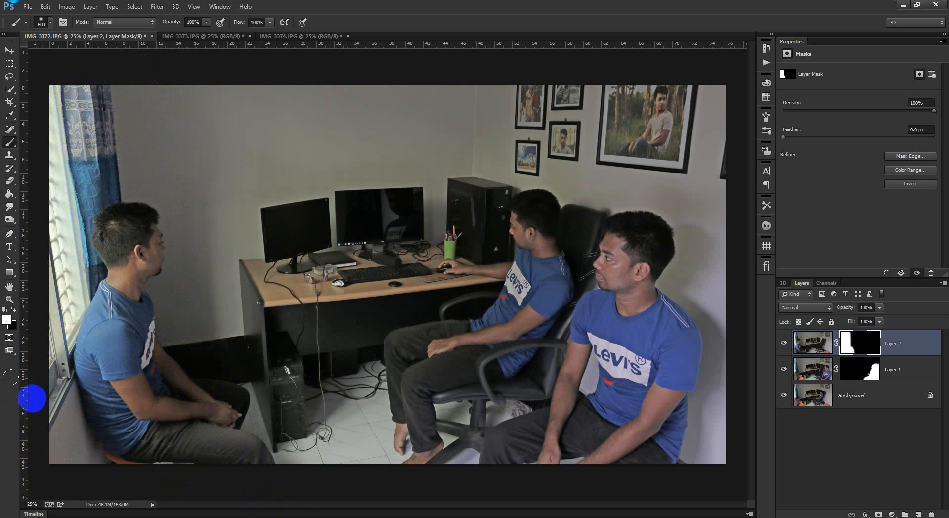
Close the IMG_3373.JPG document
left_click(241, 39)
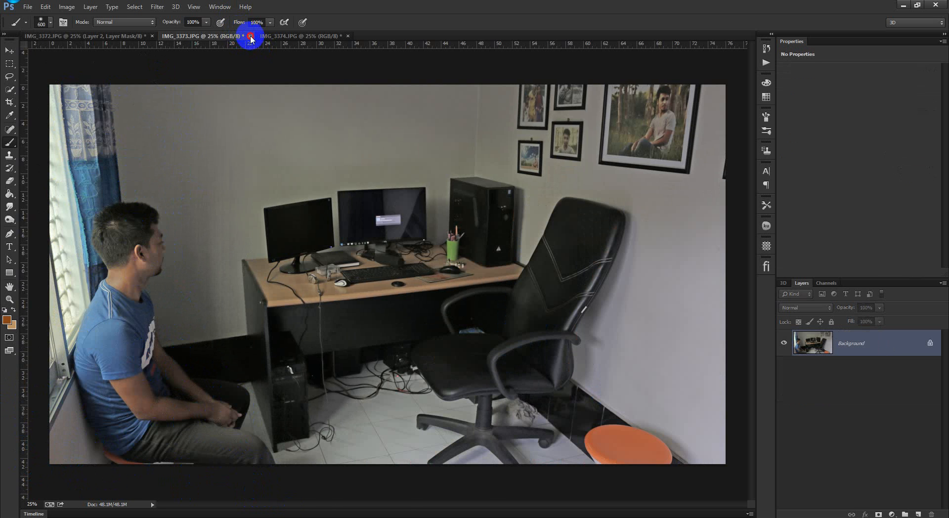
left_click(250, 37)
left_click(457, 192)
Copy IMG_3374.JPG into IMG_3372.JPG as a new layer aligned to the full canvas, and hide it with a black layer mask
left_click(9, 51)
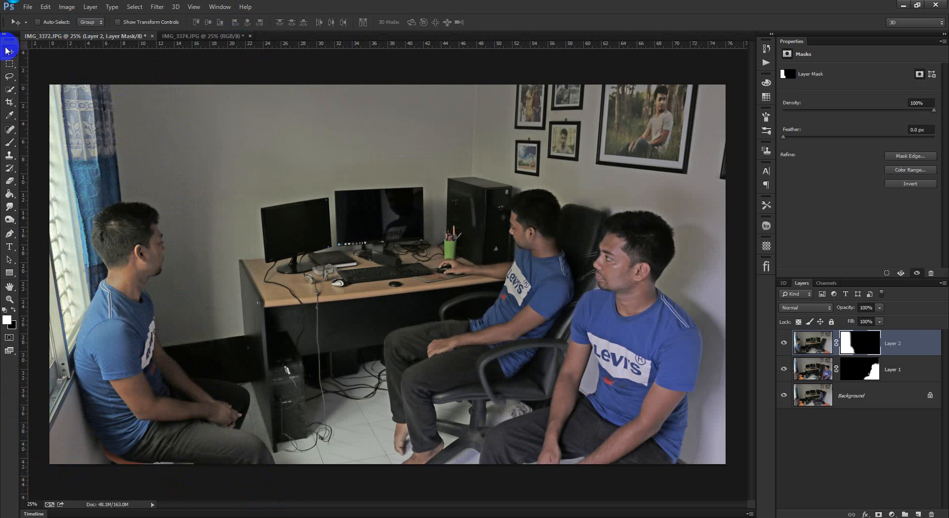
left_click(184, 36)
left_click_drag(229, 138, 186, 157)
key("ctrl+a")
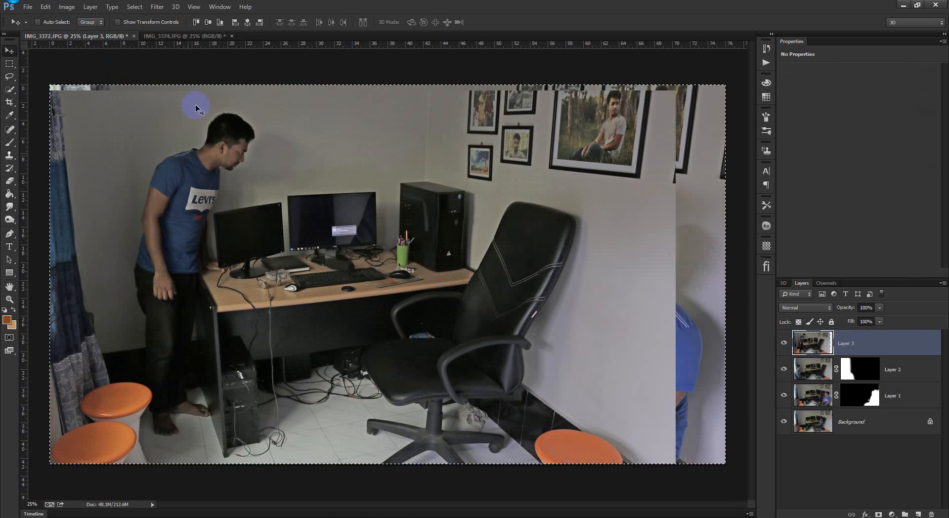
left_click(208, 22)
left_click(248, 22)
key("ctrl+d")
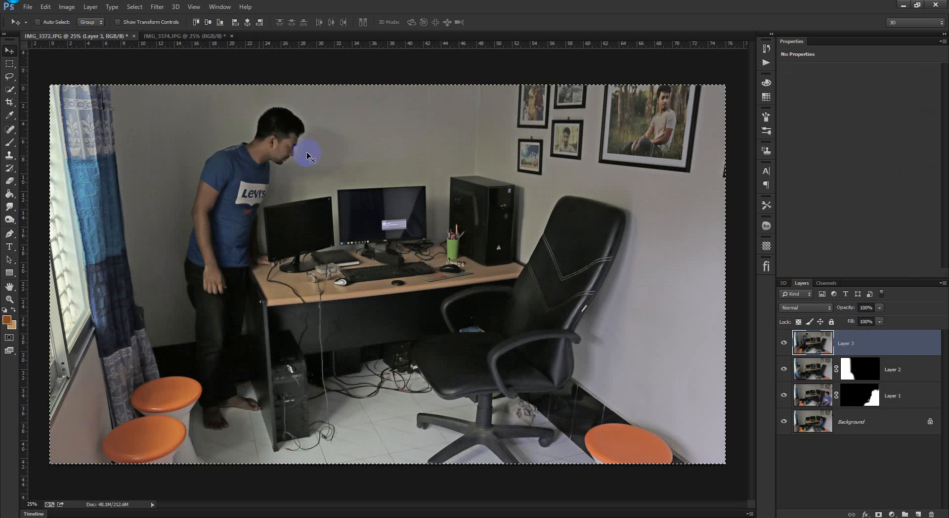
left_click(879, 514, "alt")
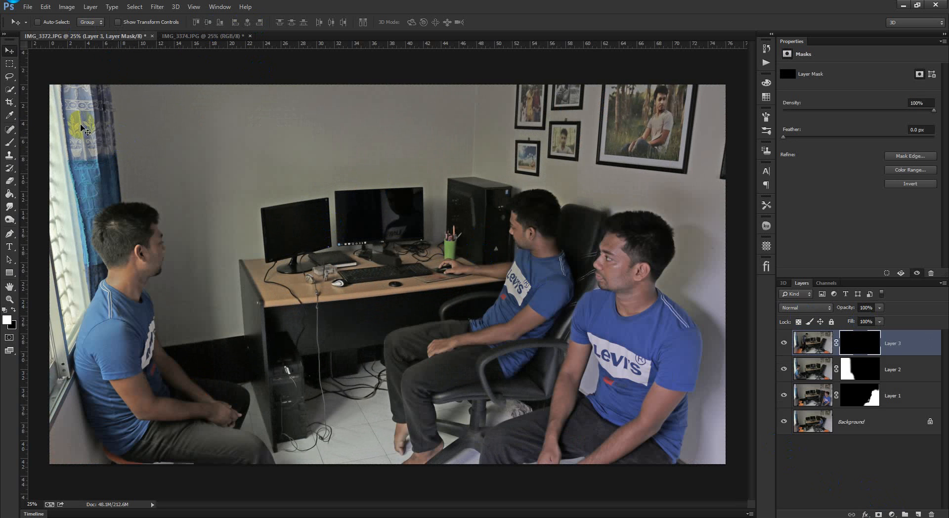
Paint white on Layer 3's mask with the 600 px brush to reveal the man standing behind the desk
left_click(10, 145)
left_click(179, 139)
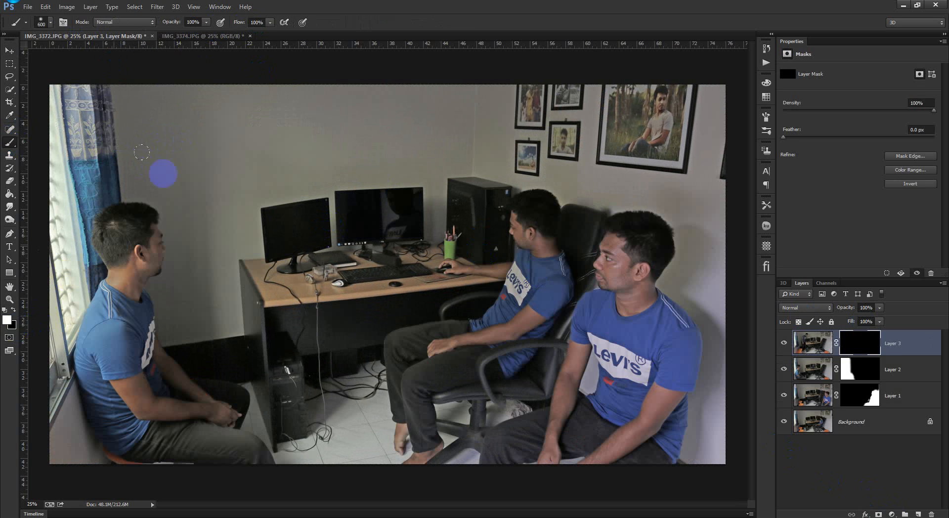
mouse_move(214, 102)
left_mouse_down()
mouse_move(278, 115)
mouse_move(282, 131)
mouse_move(242, 165)
left_mouse_up()
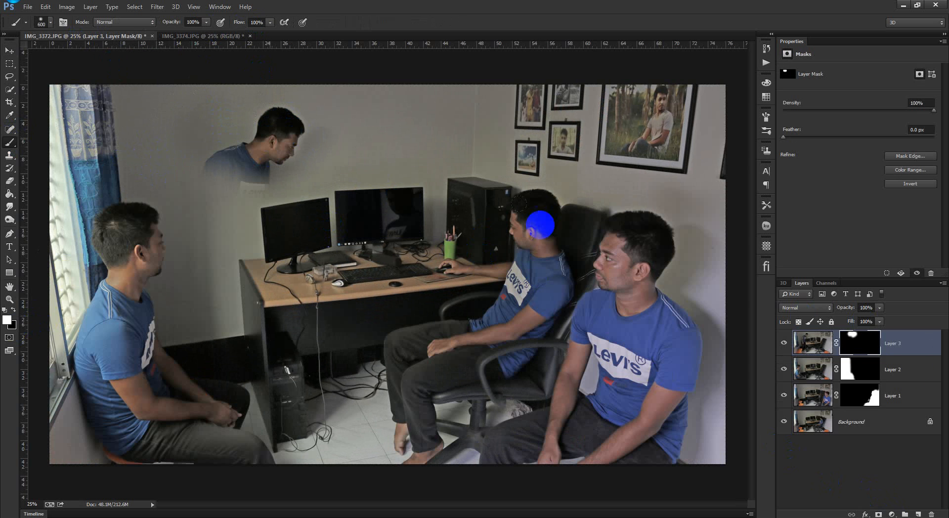
left_click(827, 343)
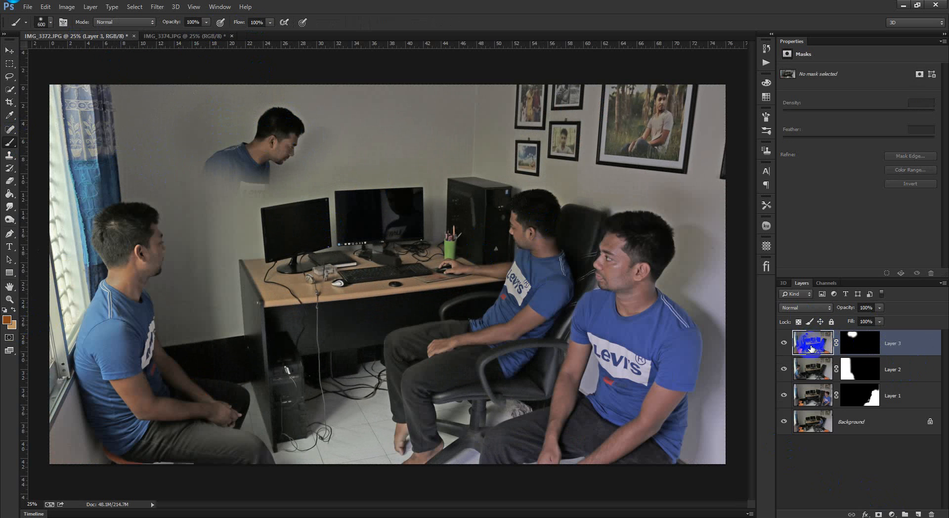
left_click(859, 343)
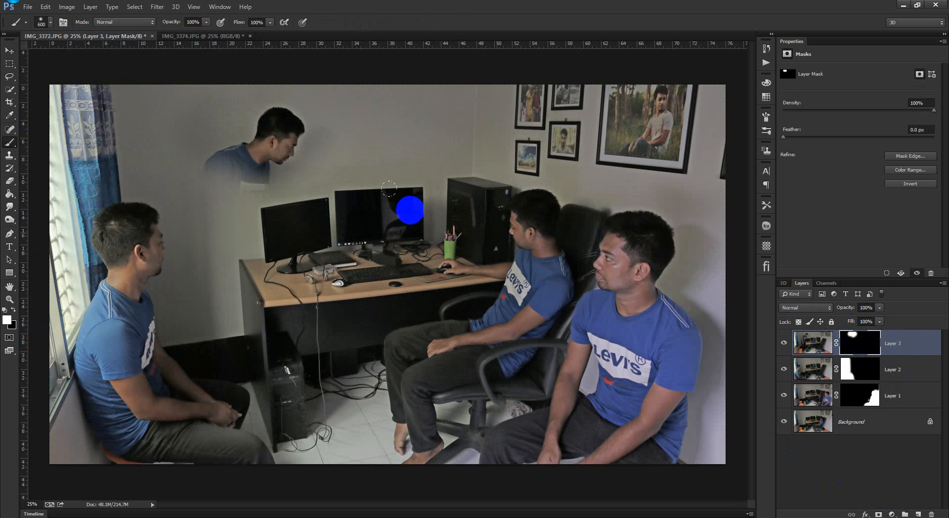
mouse_move(280, 185)
left_mouse_down()
mouse_move(269, 173)
mouse_move(298, 153)
left_mouse_up()
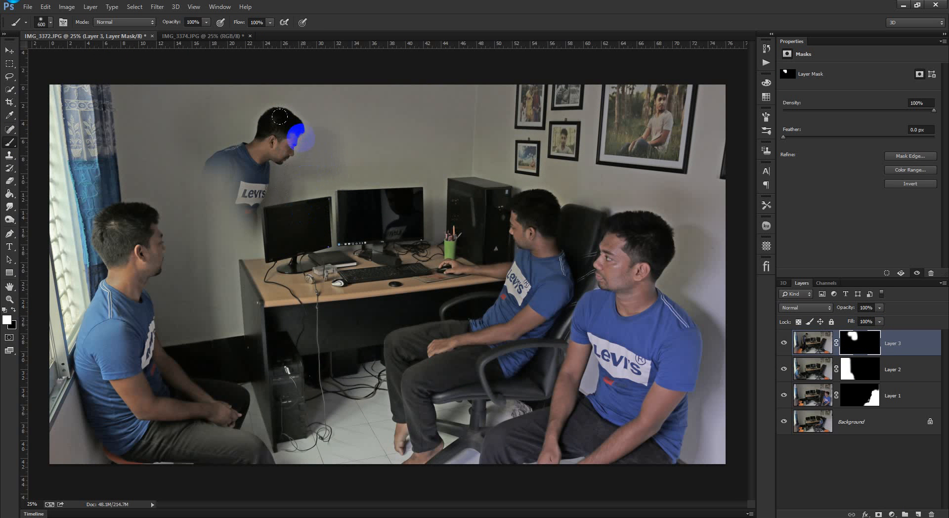
mouse_move(228, 137)
left_mouse_down()
mouse_move(212, 165)
mouse_move(203, 226)
mouse_move(218, 240)
mouse_move(198, 169)
mouse_move(185, 217)
mouse_move(195, 225)
mouse_move(192, 216)
mouse_move(197, 294)
mouse_move(214, 321)
mouse_move(239, 318)
mouse_move(267, 276)
mouse_move(277, 167)
mouse_move(285, 276)
mouse_move(262, 246)
left_mouse_up()
Refine Layer 3's mask around the standing man and the desk edge with smaller white brushes of 300 and 175 px
key("ctrl+plus")
key("ctrl+plus")
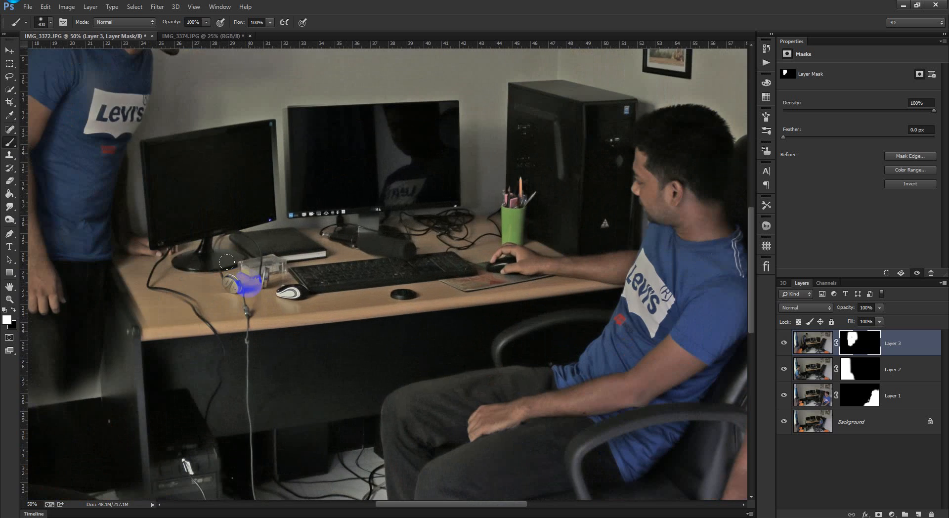
left_click_drag(248, 281, 429, 210)
mouse_move(414, 166)
left_mouse_down()
mouse_move(394, 210)
mouse_move(273, 303)
mouse_move(223, 317)
mouse_move(192, 246)
mouse_move(186, 339)
mouse_move(268, 327)
mouse_move(277, 384)
mouse_move(256, 398)
mouse_move(294, 408)
mouse_move(256, 384)
mouse_move(191, 382)
mouse_move(193, 298)
mouse_move(218, 249)
left_mouse_up()
key("bracketleft")
key("bracketleft")
key("bracketleft")
scroll(271, 270, "up", 1)
scroll(271, 270, "up", 2)
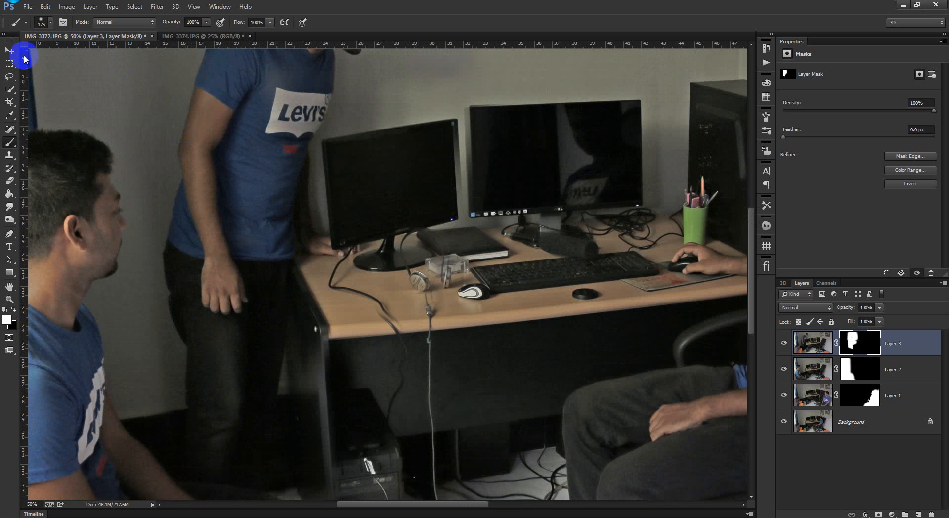
Shift Layer 3 slightly so its desk and monitor edges line up with the layers below
left_click(9, 50)
left_click_drag(431, 332, 430, 322)
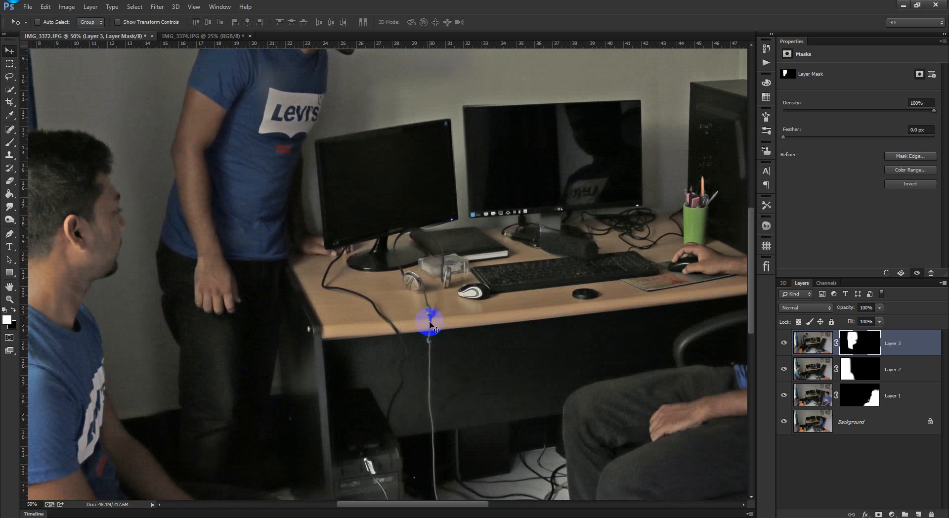
scroll(430, 323, "down", 3)
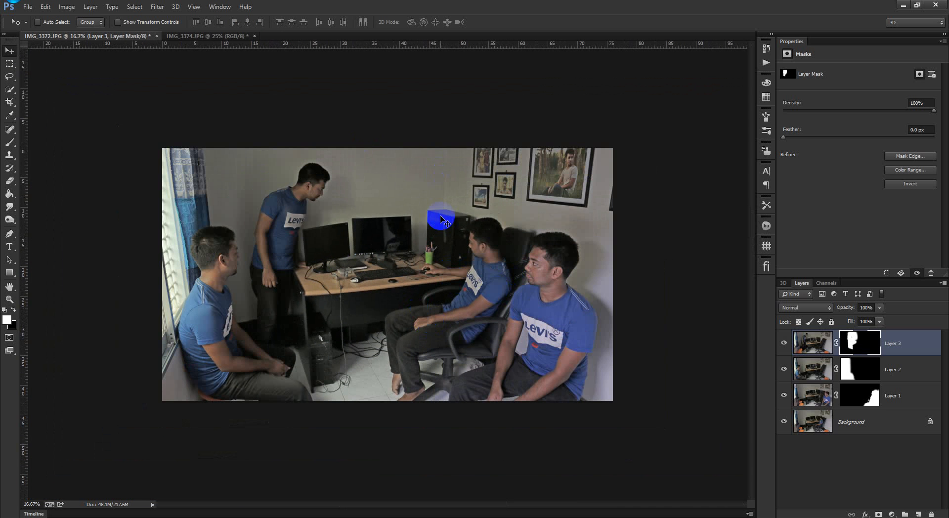
Close the IMG_3374.JPG document and toggle Layer 3's visibility to compare the composite with and without the standing man
left_click(254, 35)
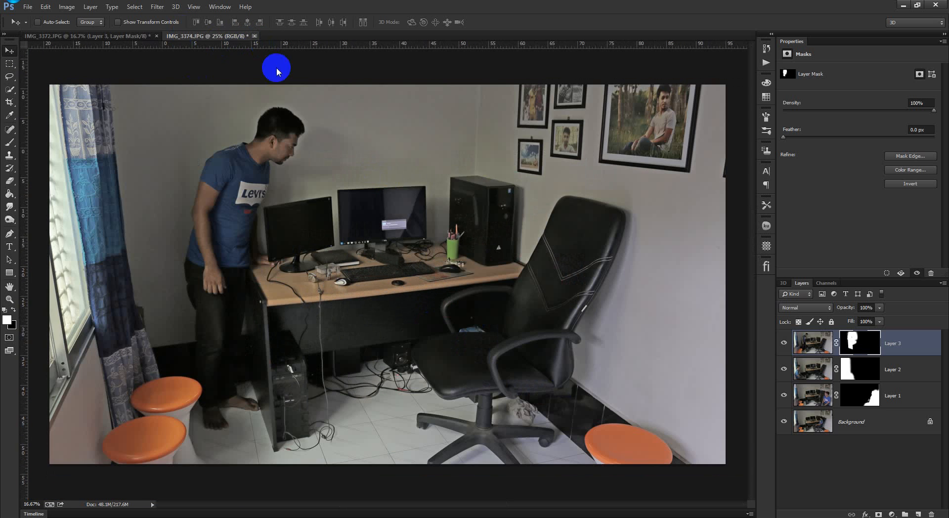
left_click(470, 198)
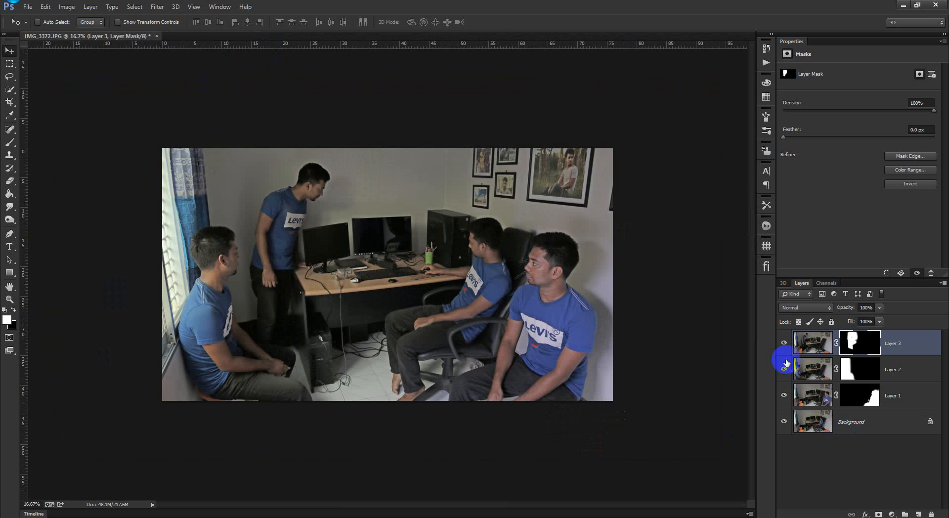
mouse_move(783, 344)
left_mouse_down()
mouse_move(789, 422)
mouse_move(783, 342)
left_mouse_up()
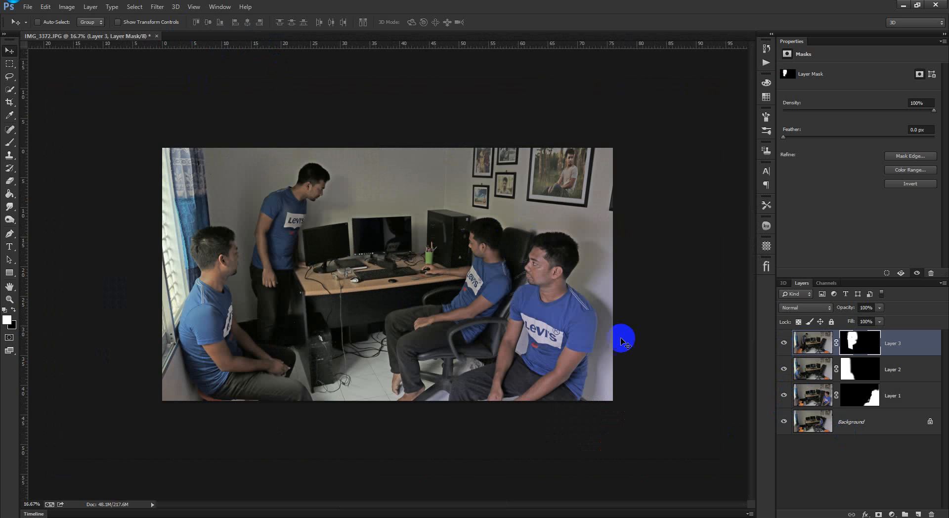
Add a new layer above Layer 3 and fill it using Apply Image with the Merged layer, RGB channel, Multiply blending and 100% opacity
left_click(903, 512)
left_click(67, 7)
left_click(96, 153)
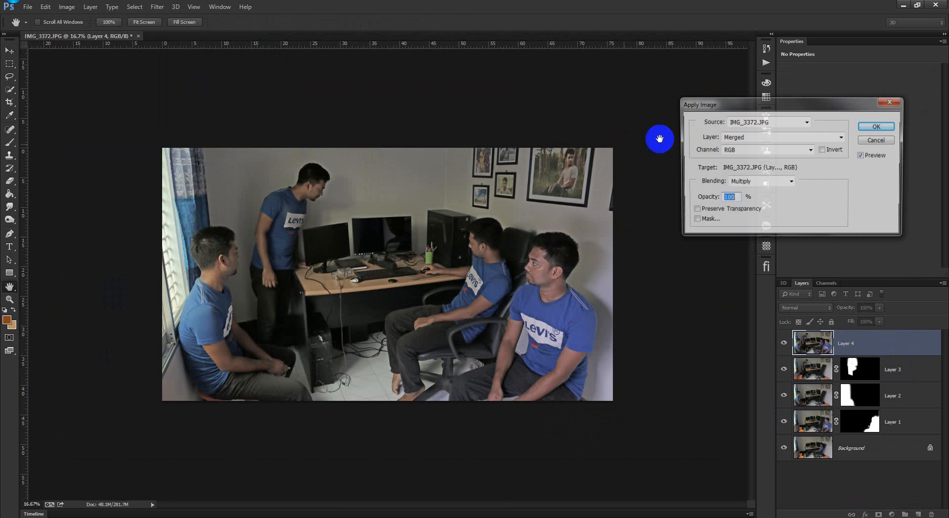
left_click(882, 126)
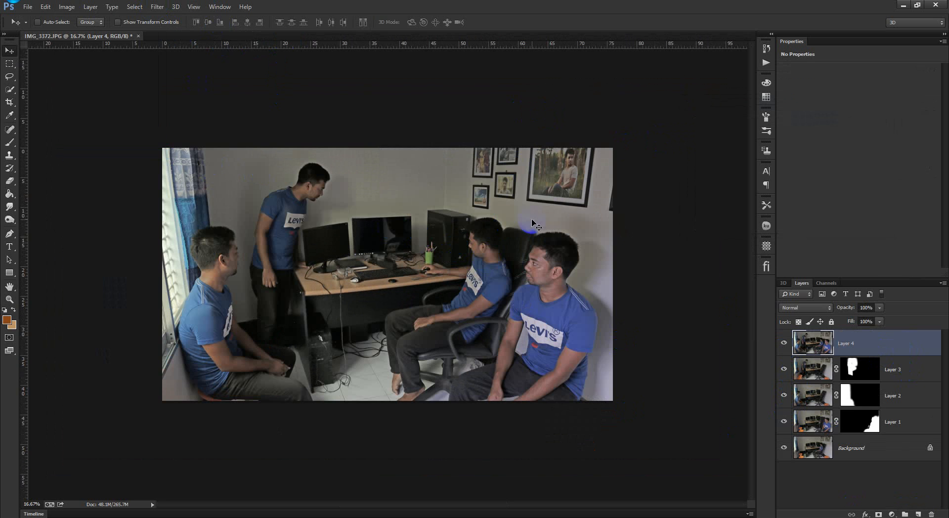
Paint white on Layer 1's mask with the 175 px brush over the reflection in the middle monitor's screen
key("ctrl+plus")
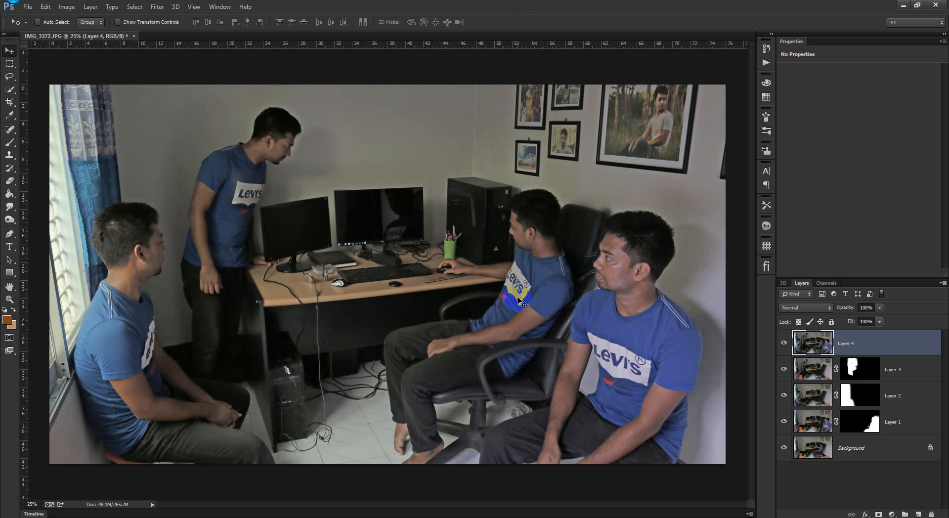
left_click(871, 421)
key("d")
left_click(10, 141)
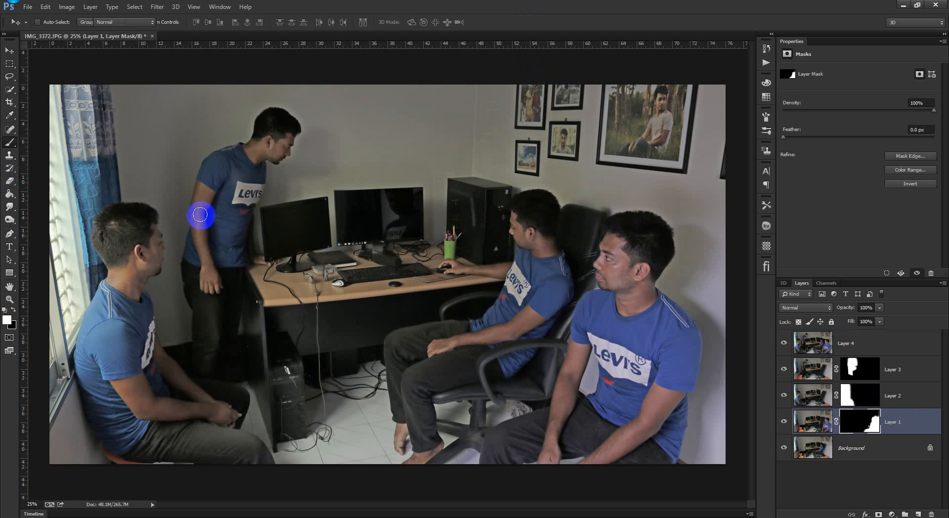
mouse_move(385, 218)
left_mouse_down()
mouse_move(378, 239)
mouse_move(395, 238)
mouse_move(382, 213)
mouse_move(364, 209)
mouse_move(379, 231)
mouse_move(370, 243)
mouse_move(392, 244)
left_mouse_up()
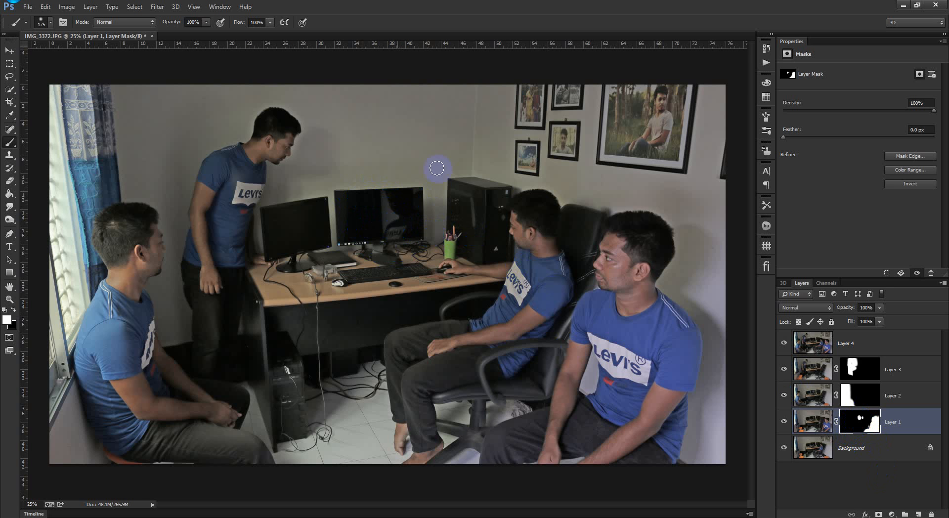
mouse_move(406, 203)
left_mouse_down()
mouse_move(366, 197)
mouse_move(396, 245)
left_mouse_up()
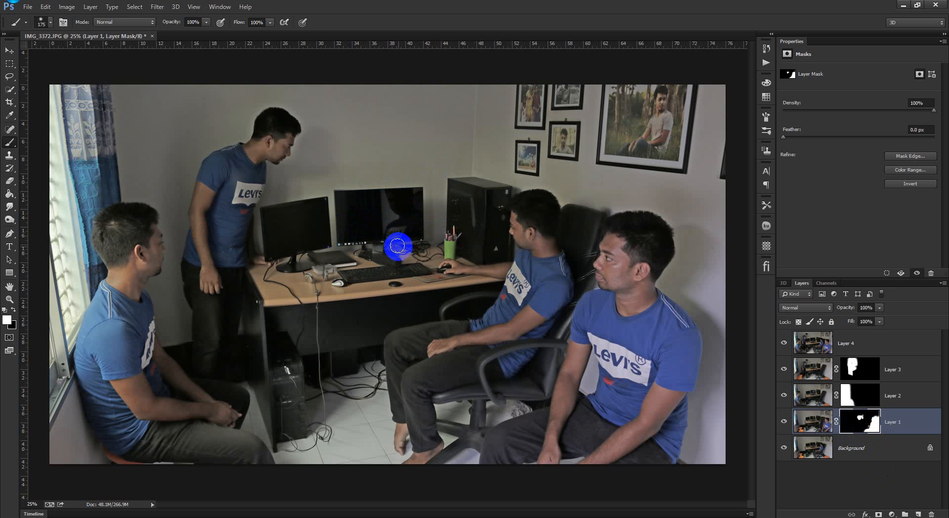